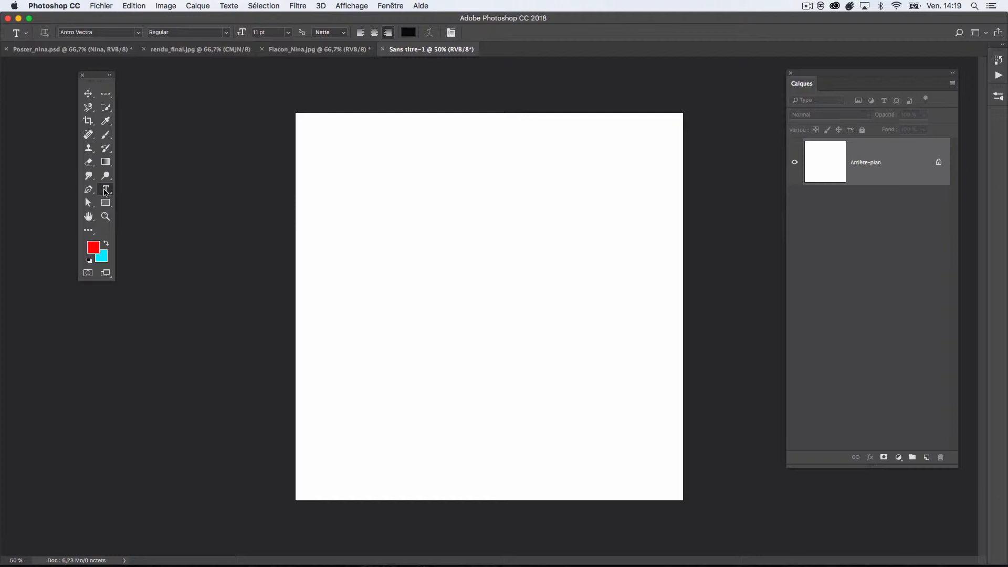
- Write "ECRIRE DU TEXTE" with the horizontal Text tool and move the text to the upper middle of the canvas
left_click(107, 192)
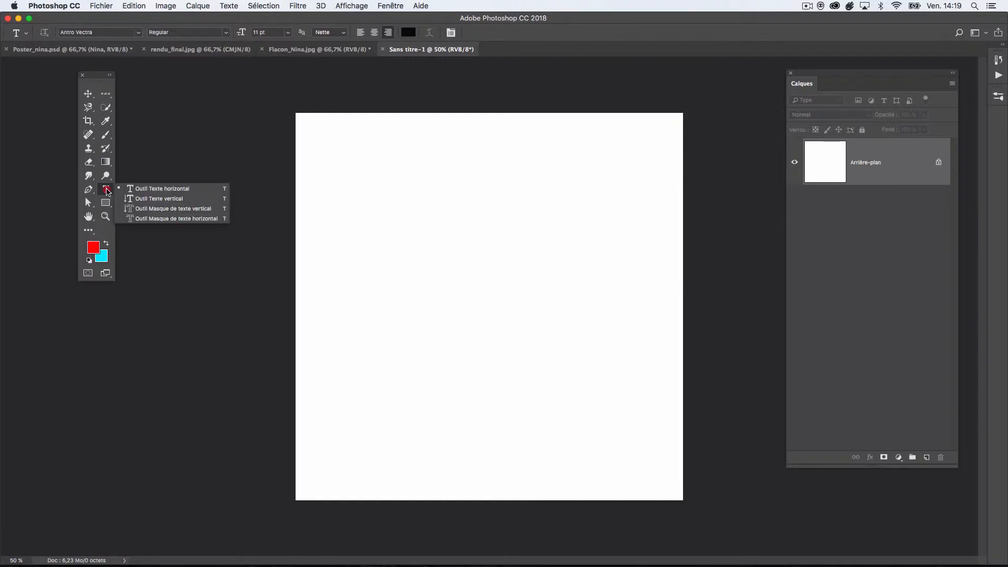
left_click(157, 190)
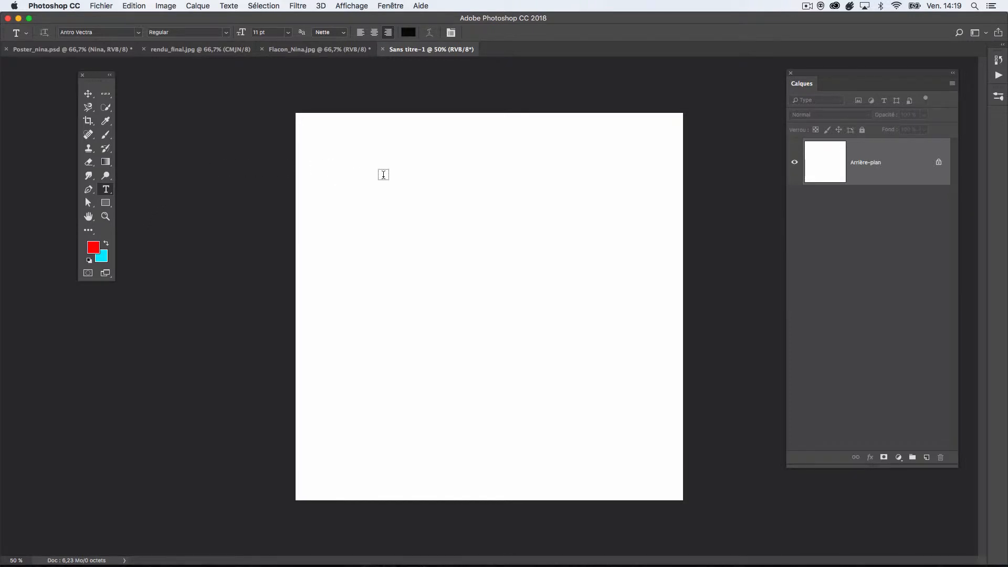
left_click(359, 151)
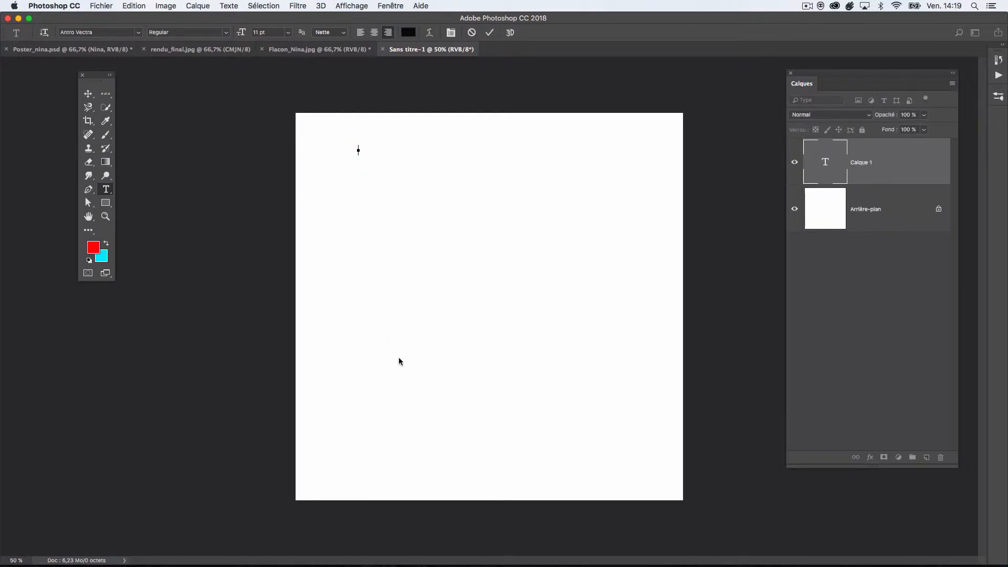
key("shift")
type("ECRIRE")
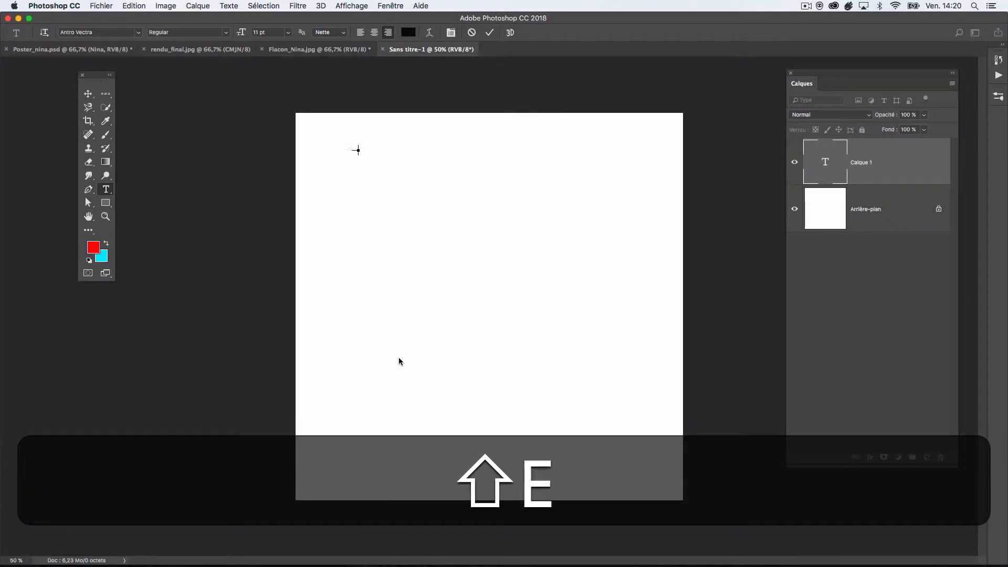
type(" DU TEXTE")
left_click(88, 93)
left_click_drag(320, 149, 497, 204)
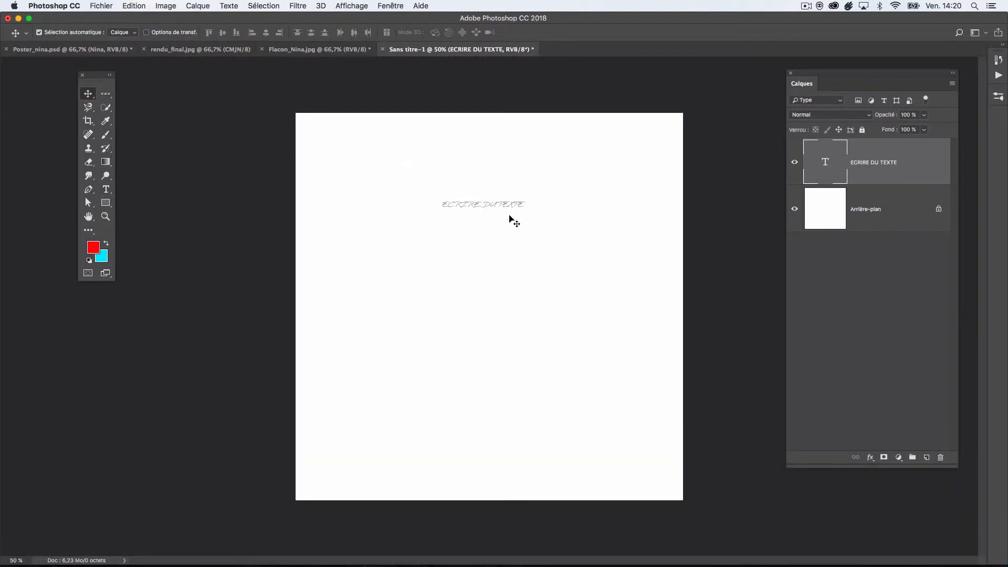
- Show the Caractère panel and place it in the empty area beside the canvas
left_click(105, 189)
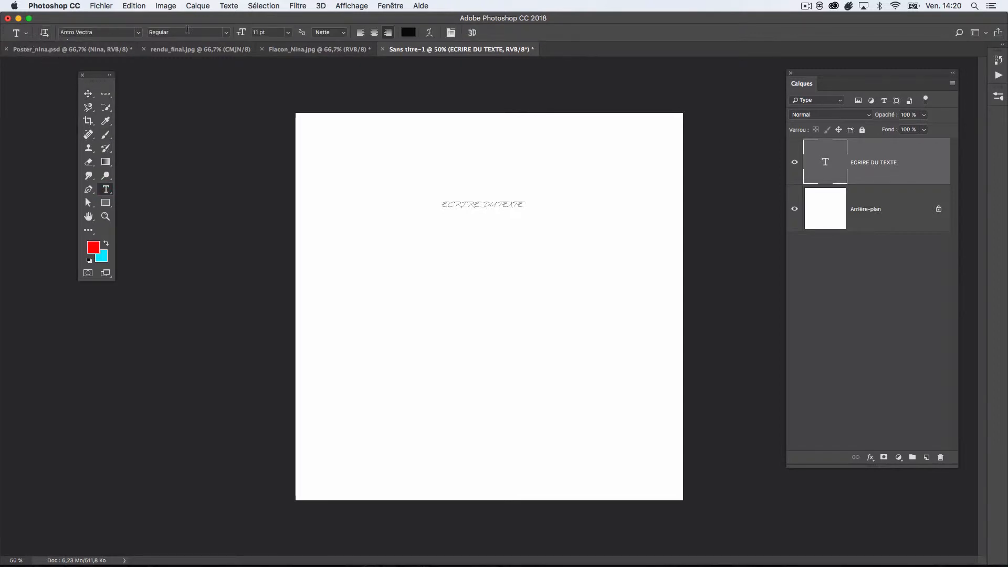
left_click(391, 7)
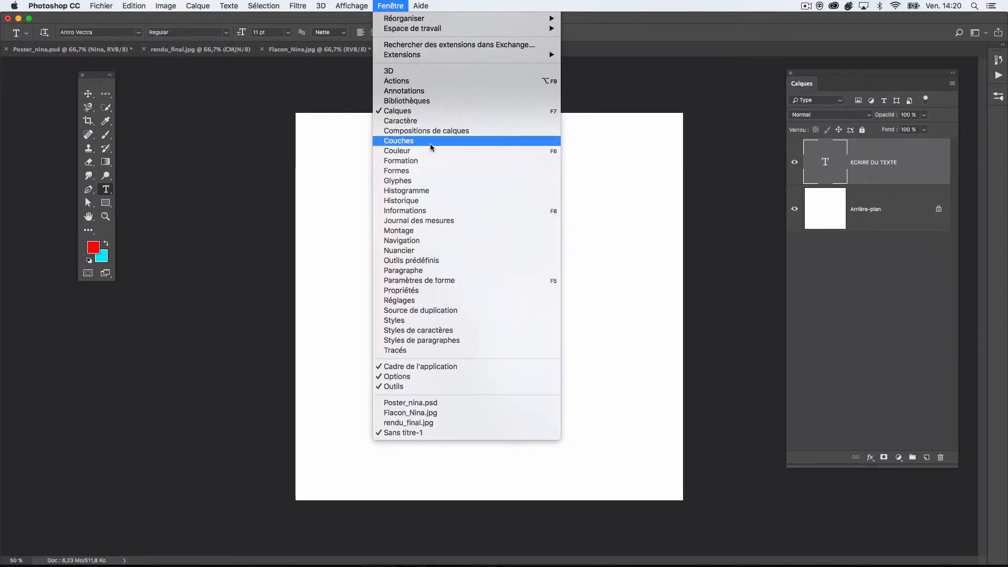
left_click(441, 121)
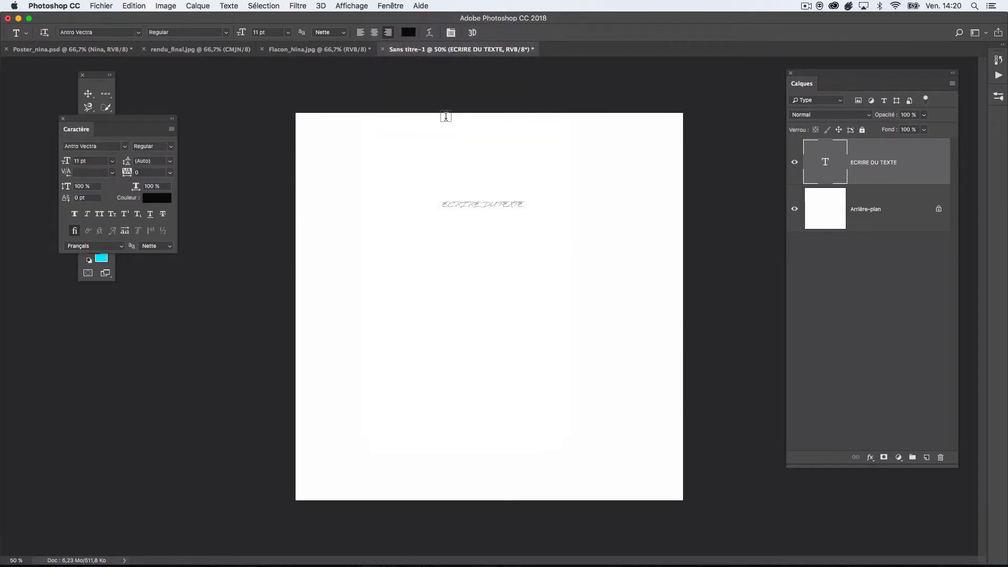
left_click_drag(130, 121, 348, 147)
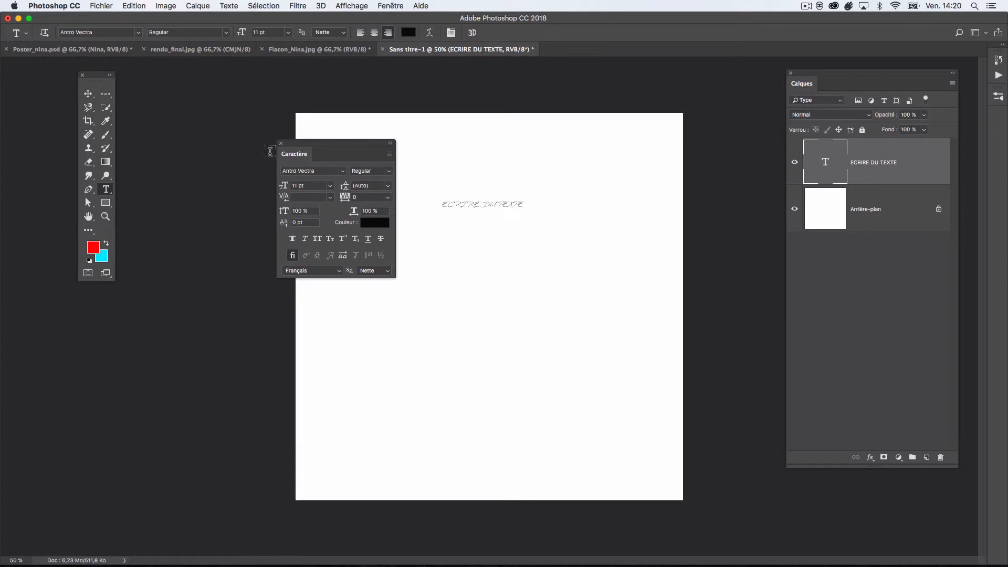
left_click(346, 171)
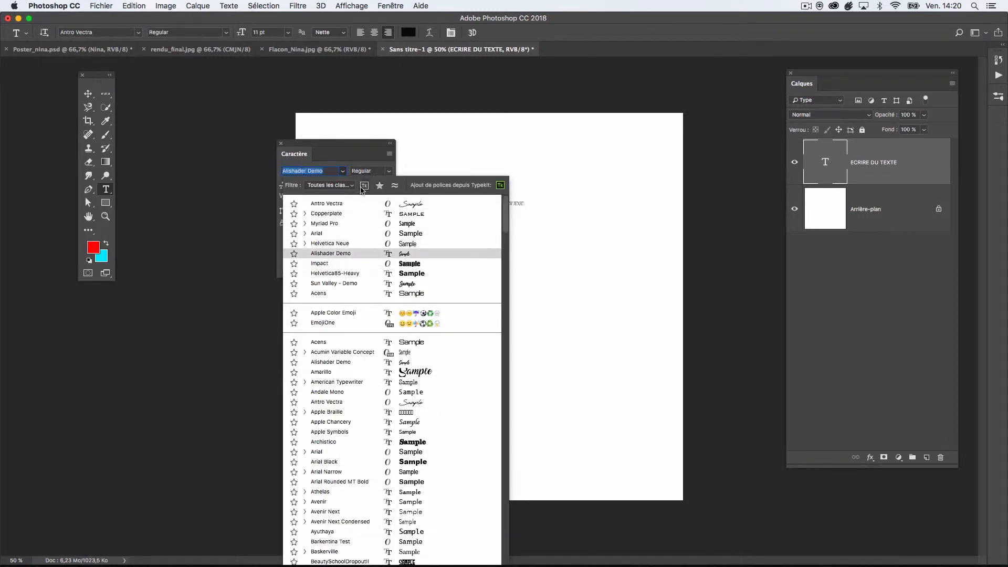
left_click(344, 146)
left_click_drag(302, 144, 186, 106)
- Search the fonts for Times and apply Times Bold to the text
left_click(227, 133)
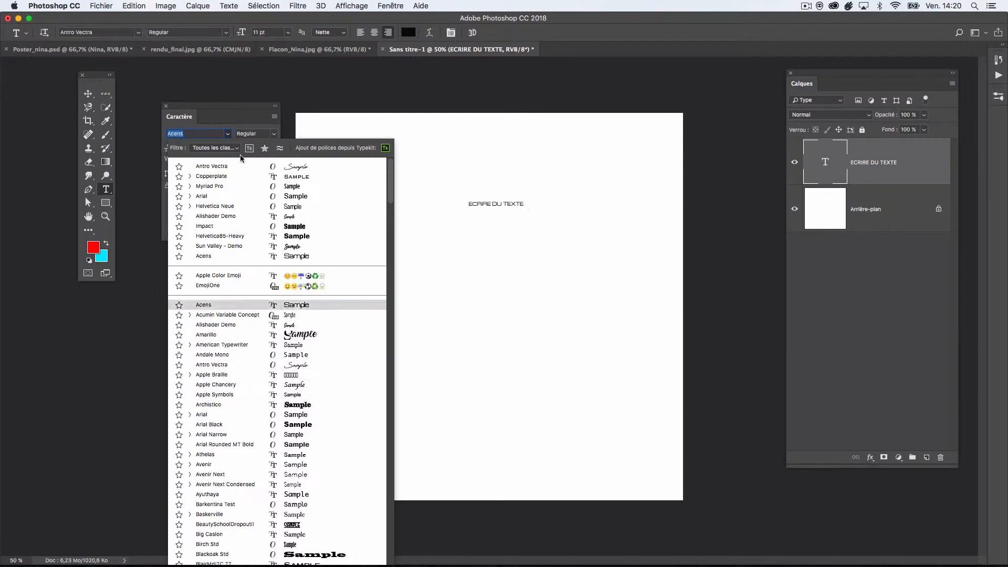
left_click(205, 138)
type("i")
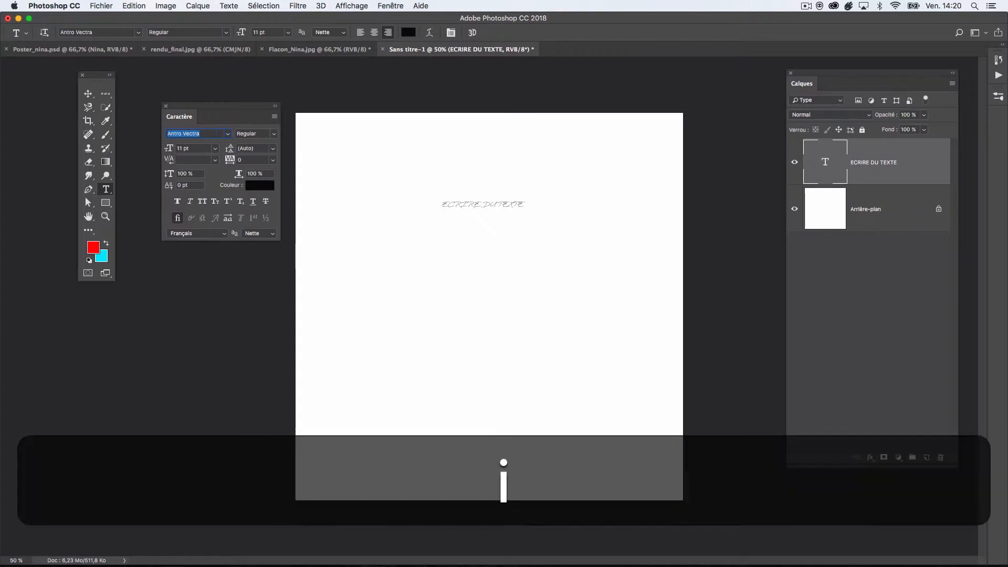
type("mes")
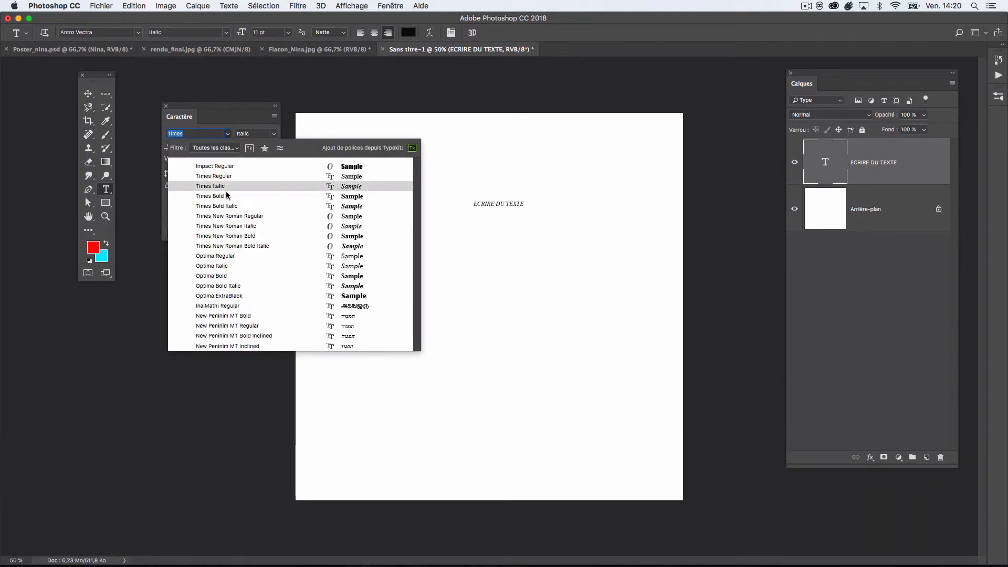
left_click(226, 196)
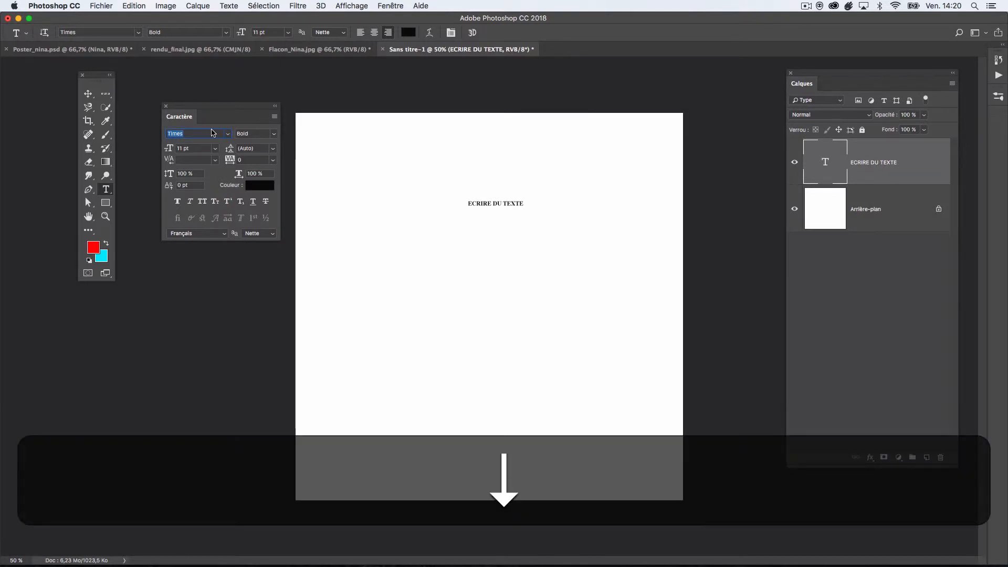
- Apply Antro Vectra to the text and step through the successive fonts as far as Helvetica85-Heavy
left_click(228, 134)
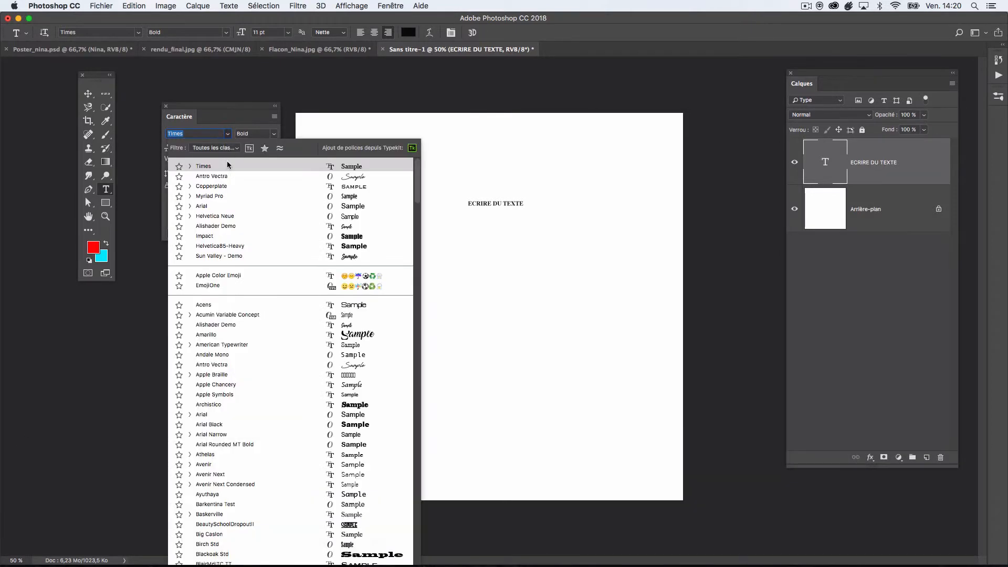
left_click(213, 362)
left_click(204, 133)
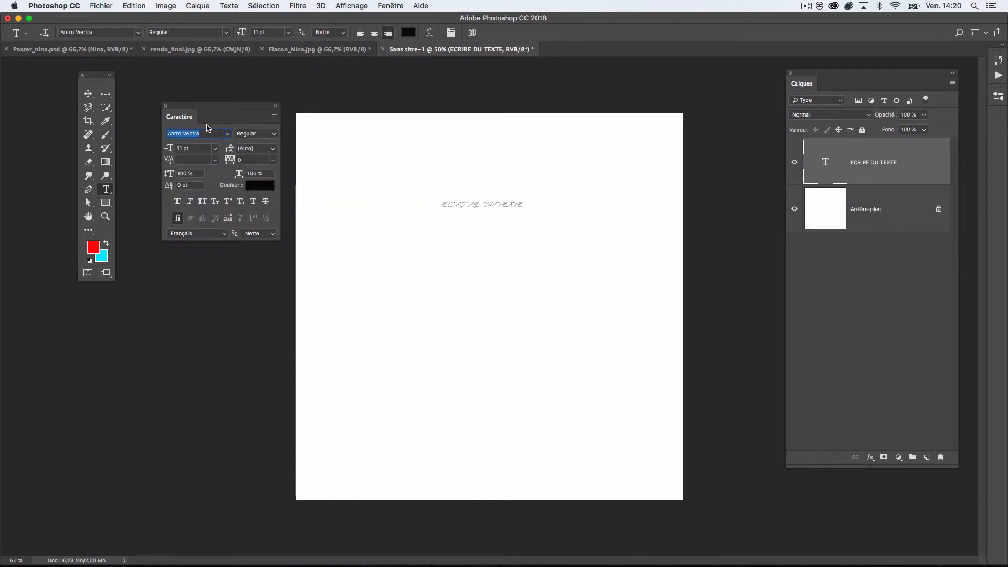
type("Times")
key("Return")
key("Down")
key("Down")
key("Down")
key("Down")
key("Down")
key("Down")
key("Down")
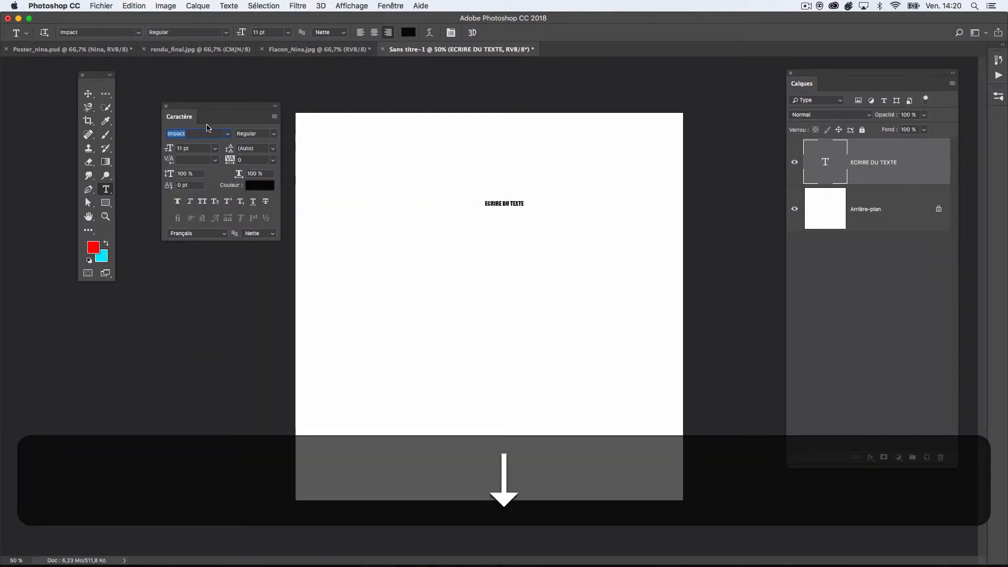
key("Down")
key("Up")
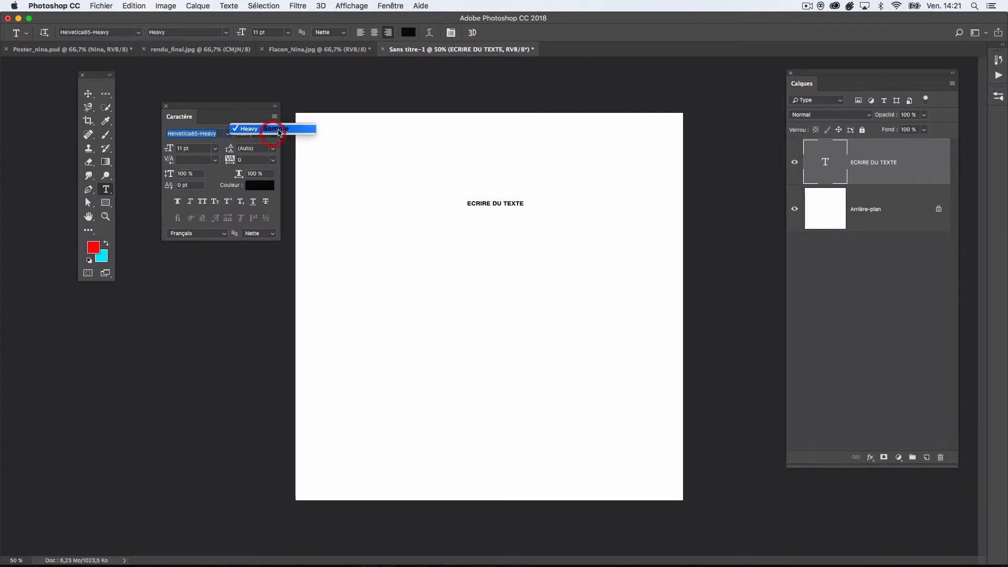
- Try the Archistico and Acens fonts on the text and check which styles each one offers
left_click(229, 137)
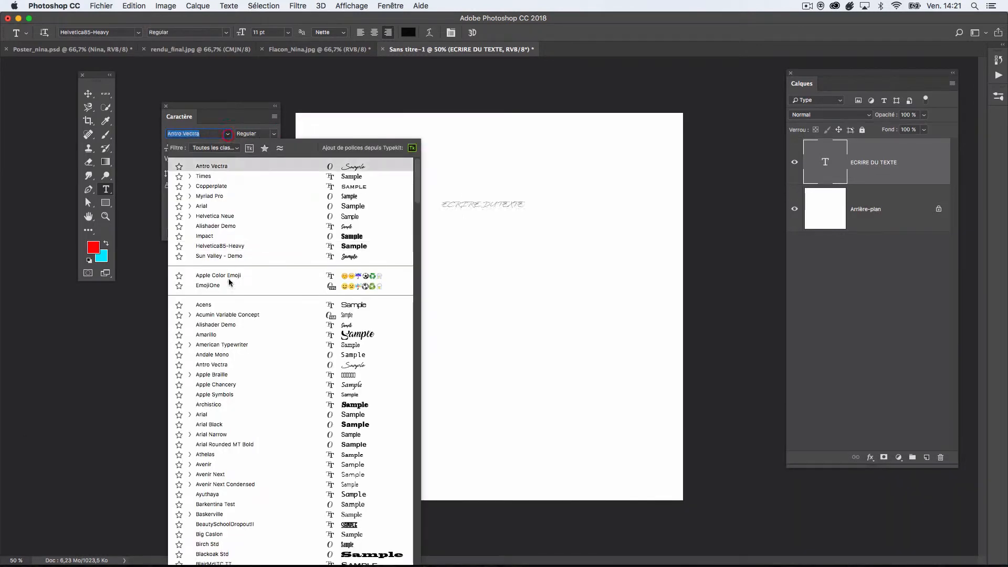
left_click(233, 392)
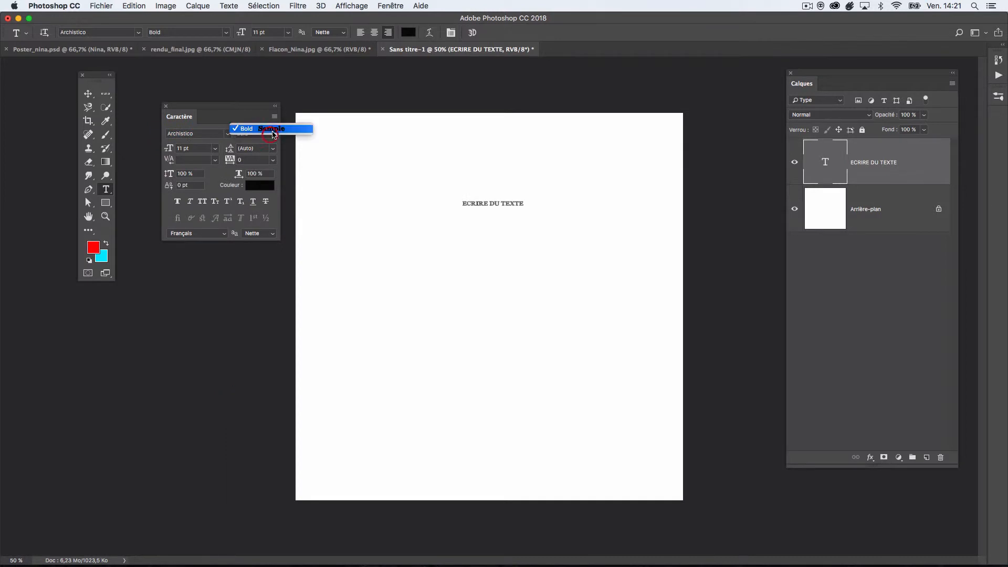
left_click(224, 136)
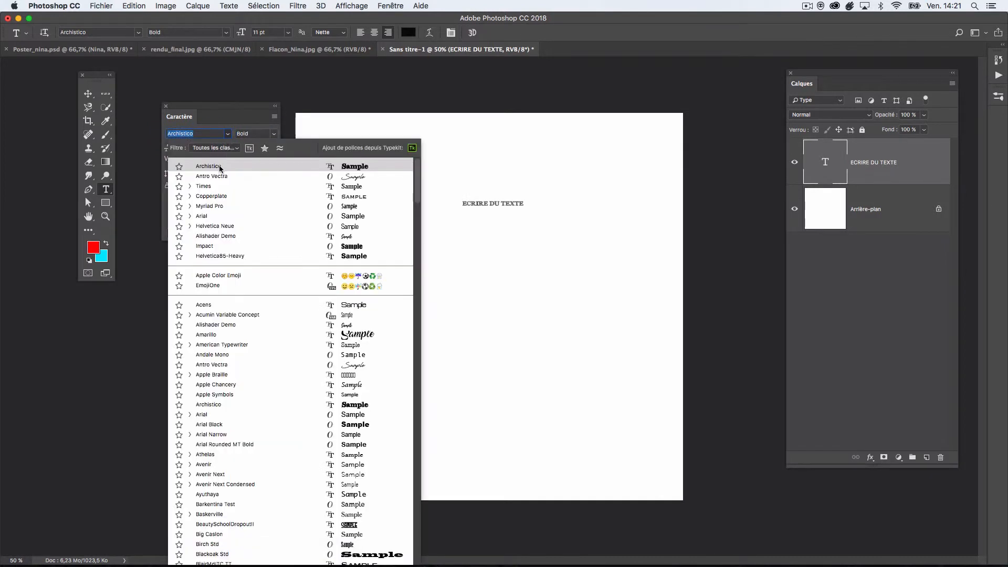
left_click(220, 308)
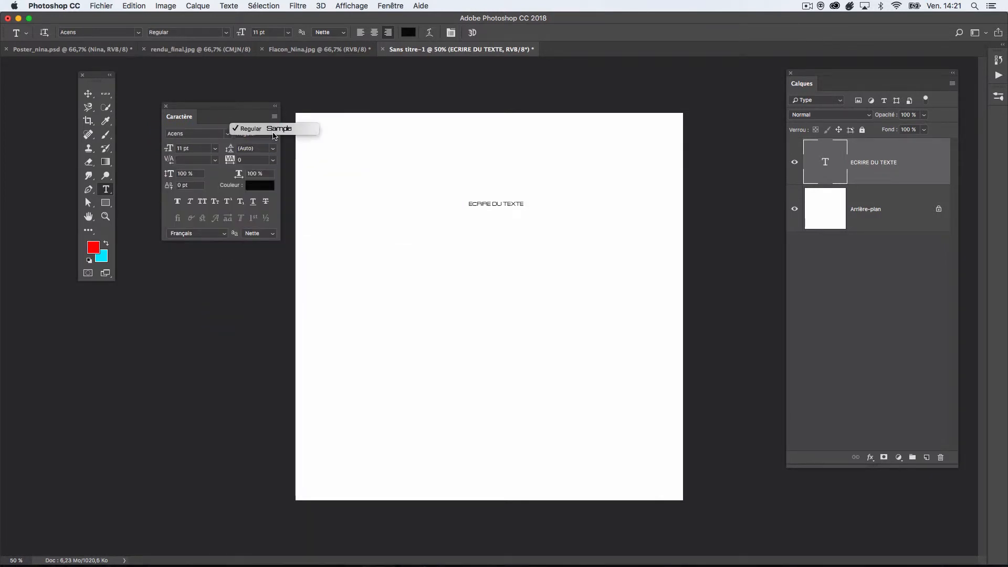
- Set the text's font to Baskerville, trying the SemiBold style before choosing Bold
left_click(228, 137)
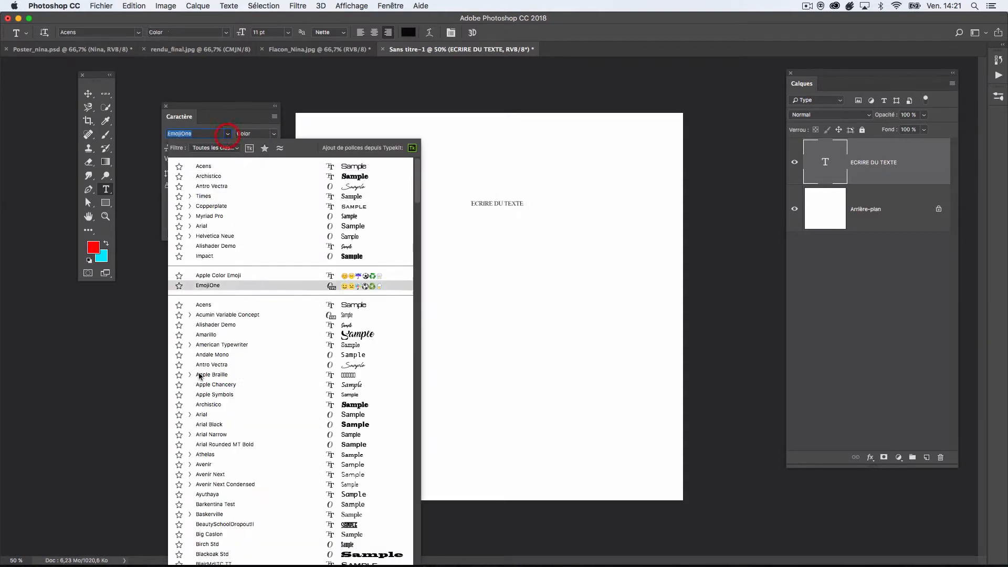
left_click(220, 513)
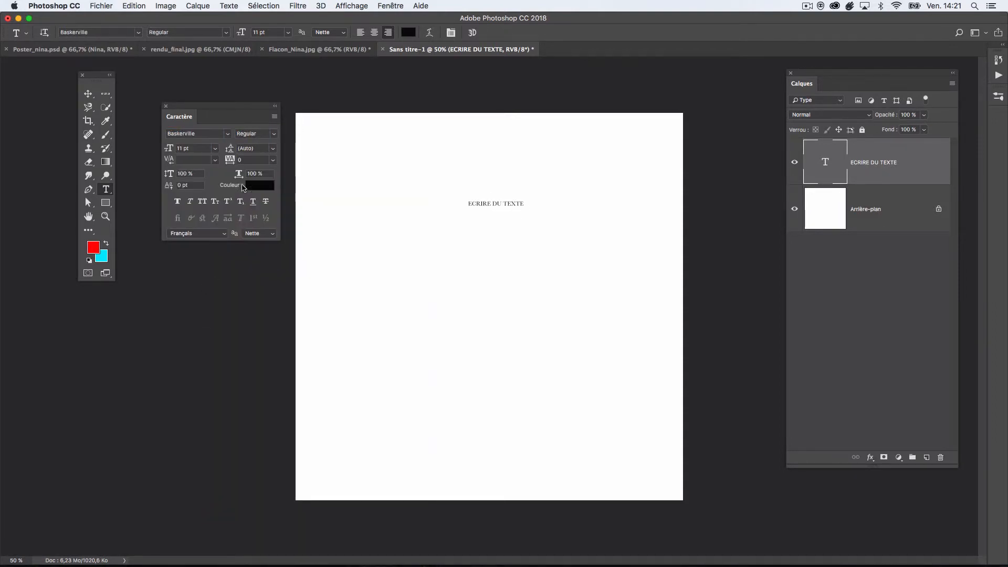
left_click(270, 136)
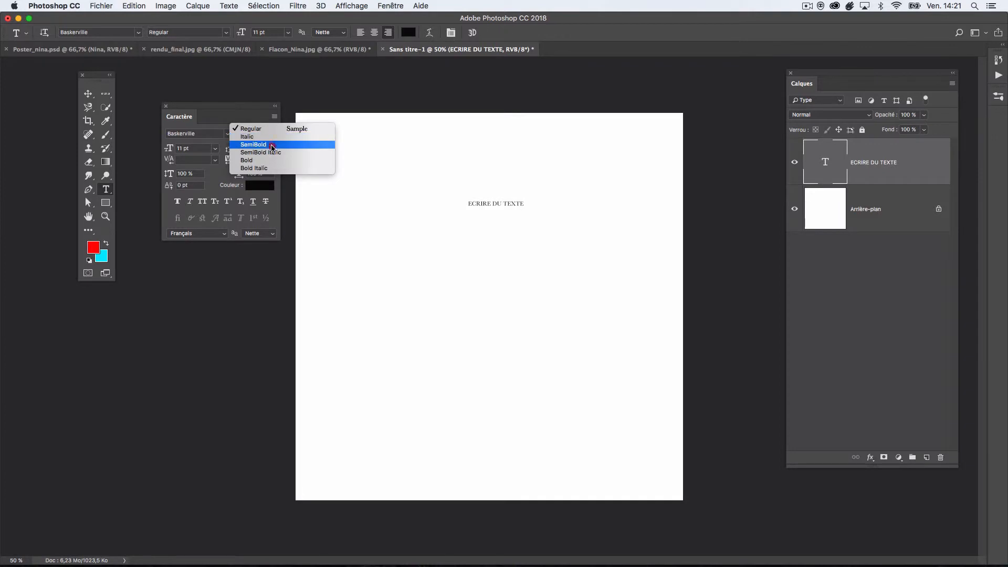
left_click(271, 145)
left_click(273, 133)
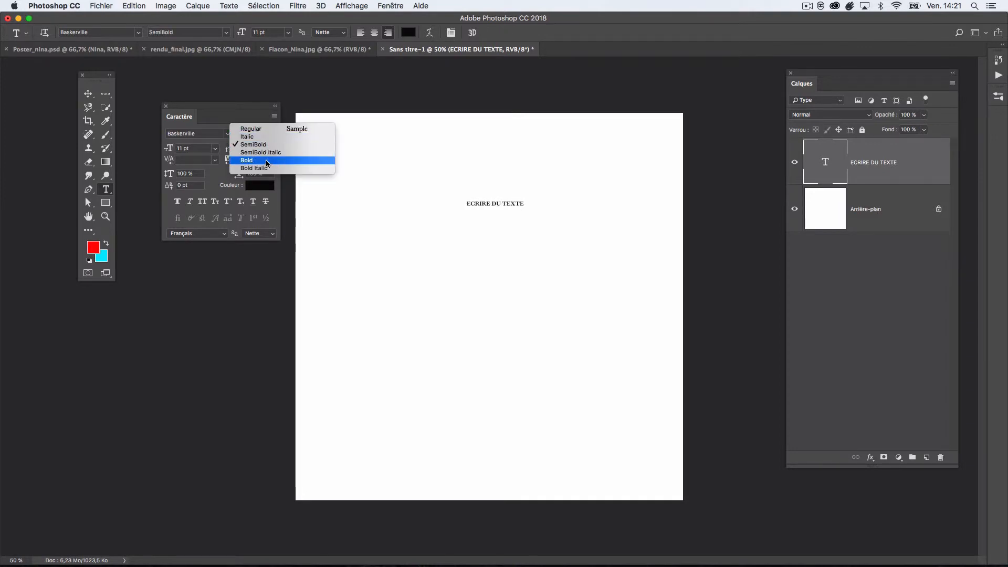
left_click(265, 160)
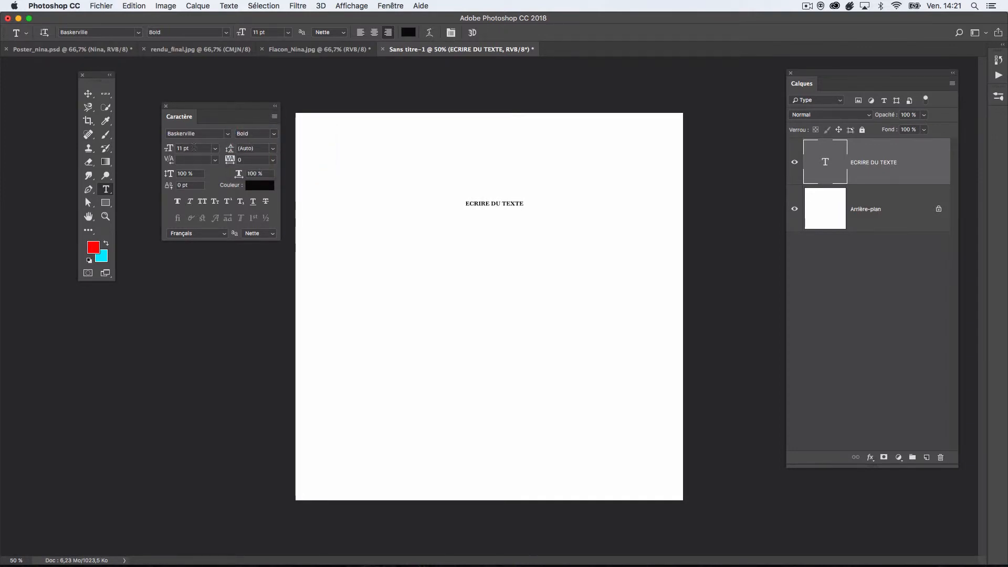
- Set the font size to 60 pt and move the text so it fits entirely within the upper part of the canvas
left_click(216, 149)
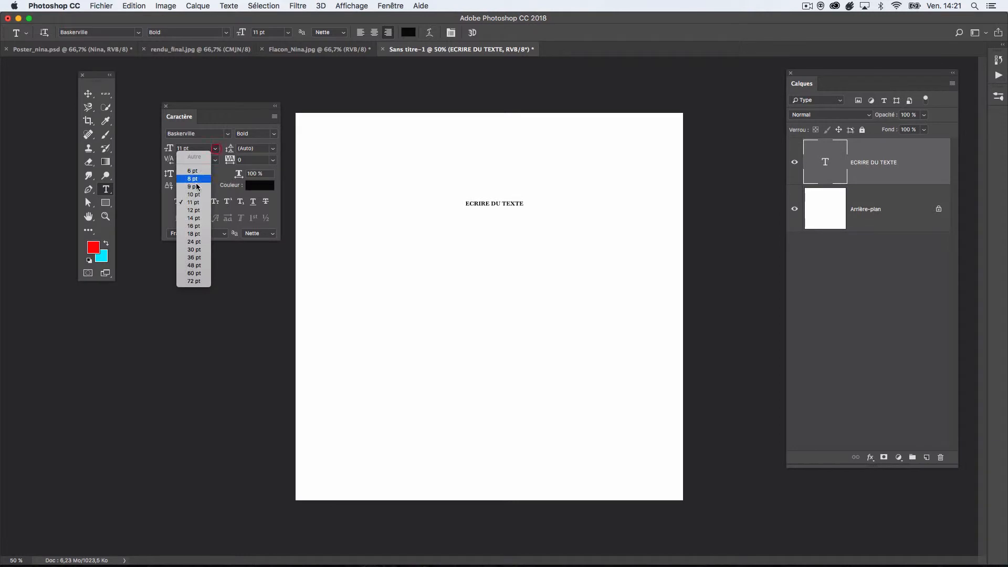
left_click(199, 273)
left_click(88, 94)
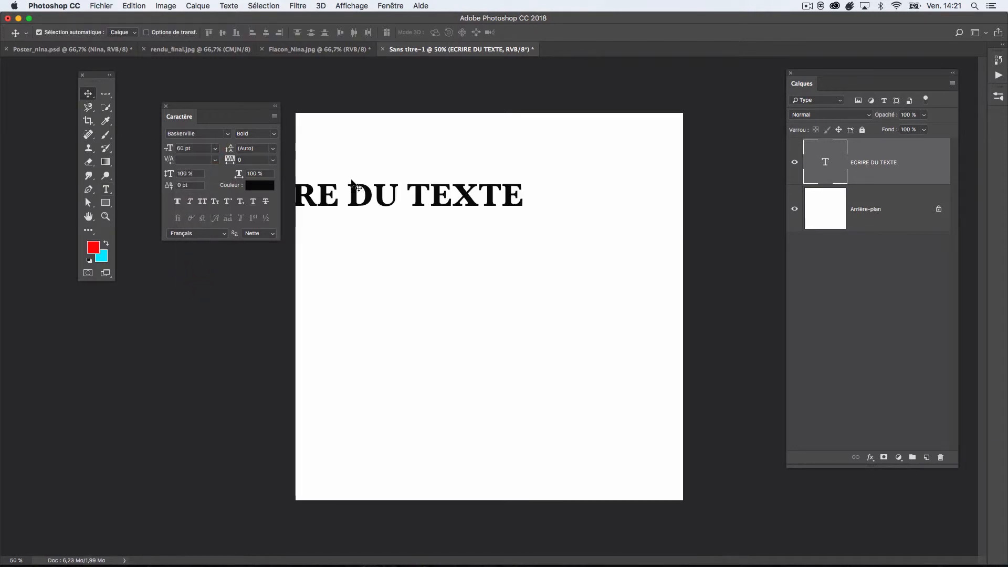
left_click_drag(372, 207, 485, 242)
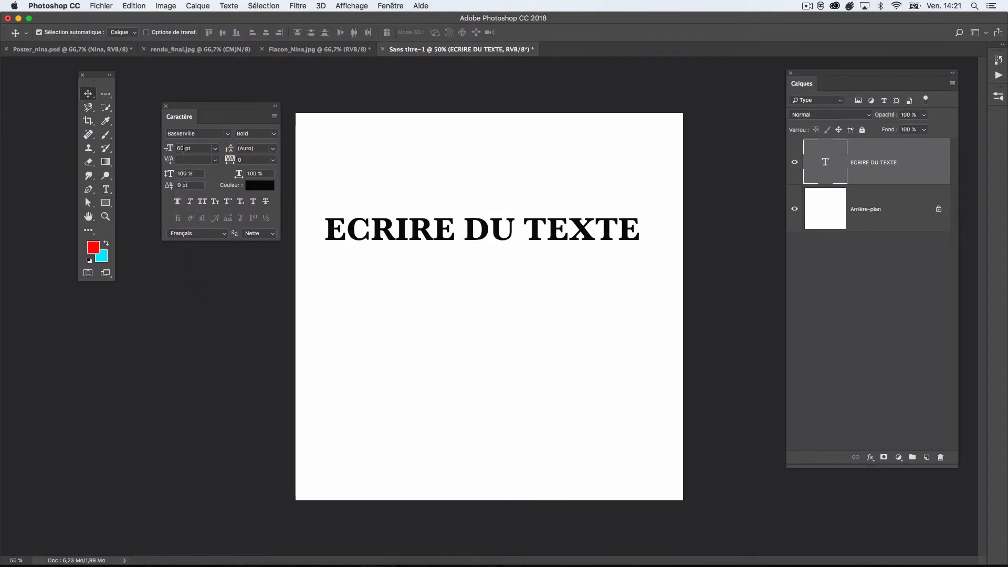
- Set the text's font size to 50 pt
left_click(200, 148)
type("50")
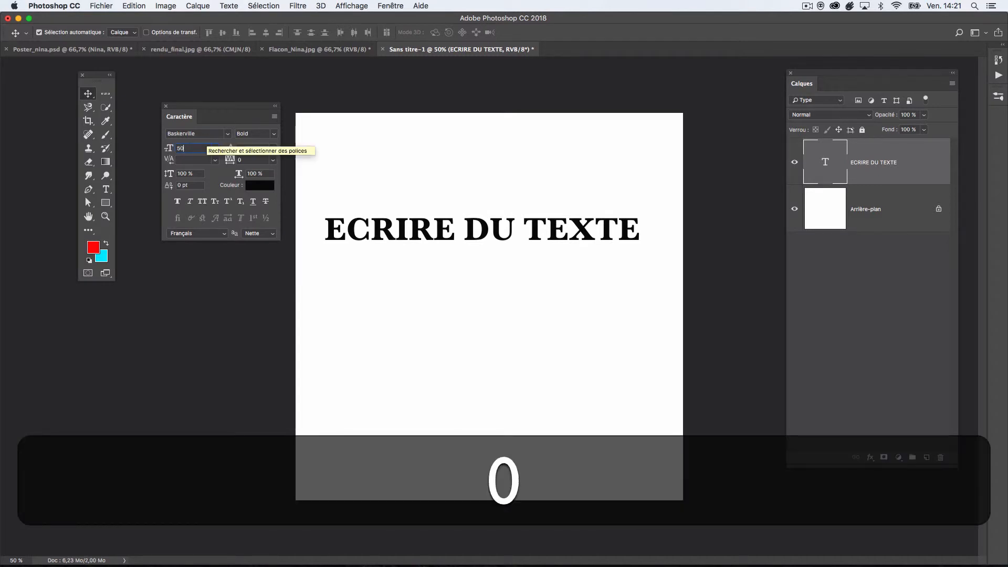
key("Return")
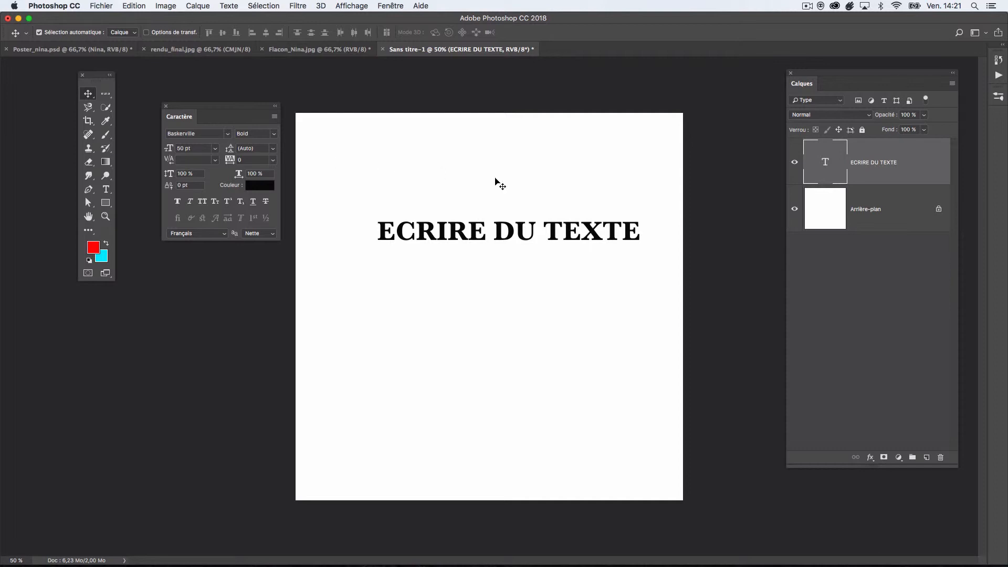
- Break the text into two lines before "TEXTE" and commit the edit, keeping the Text tool active
left_click(106, 189)
left_click(545, 228)
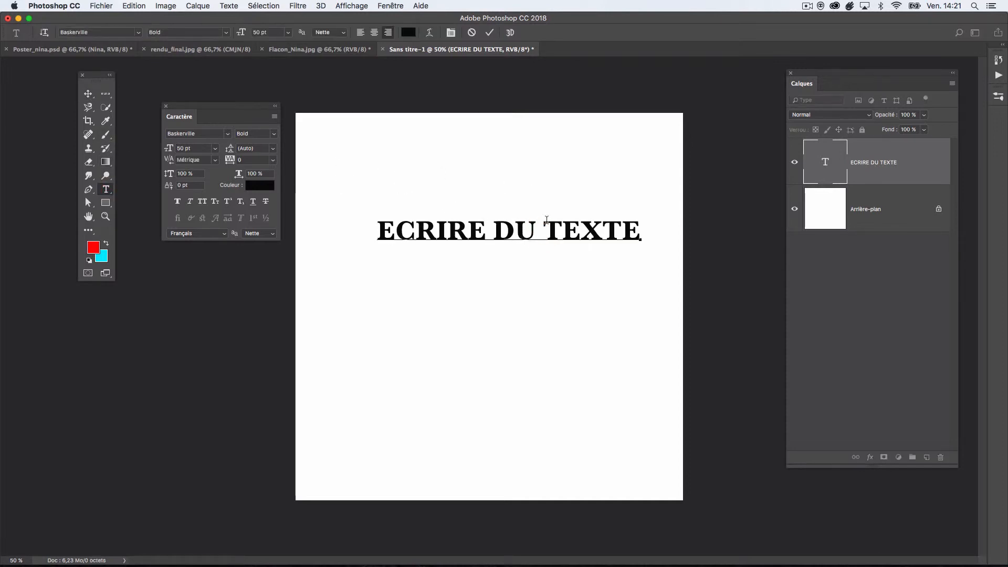
key("Return")
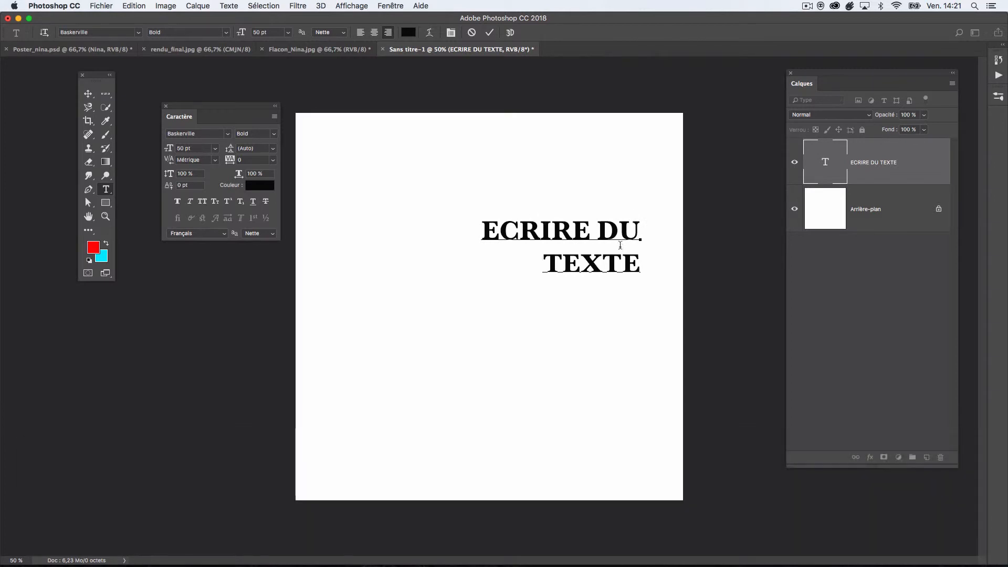
left_click(92, 96)
left_click(105, 188)
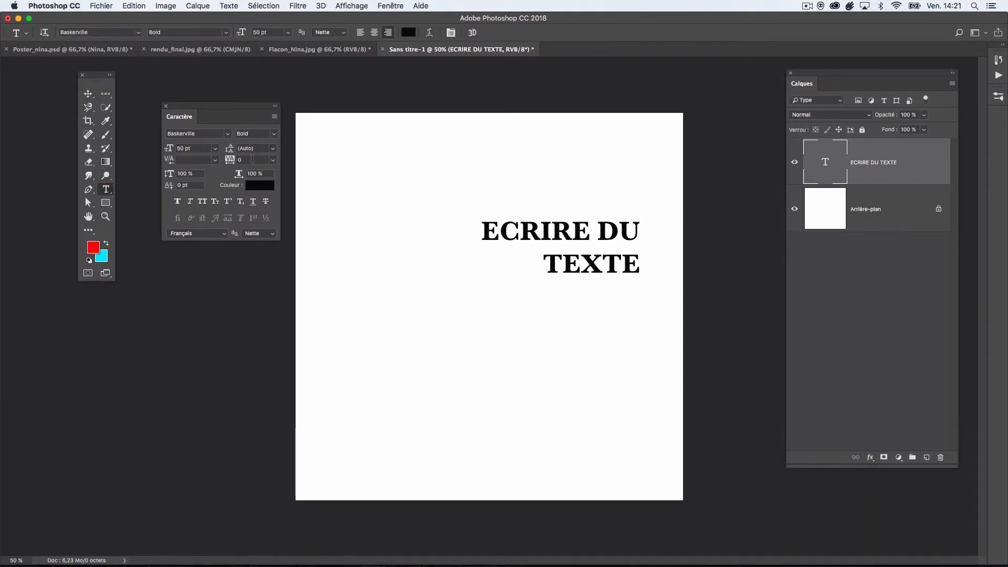
- Set the leading of the two-line text to 36 pt, trying 16 pt and 30 pt first
left_click(273, 148)
left_click(261, 226)
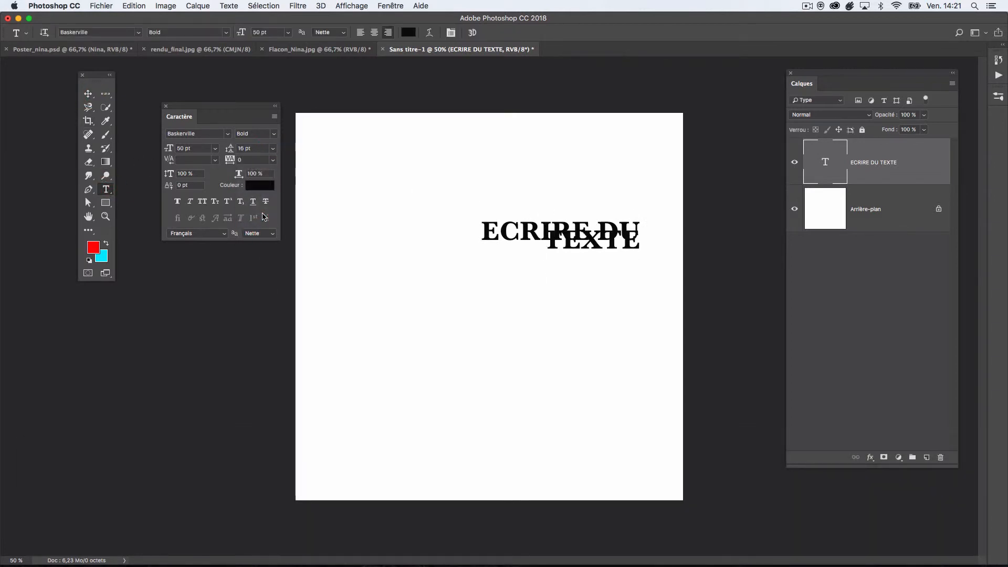
left_click(272, 149)
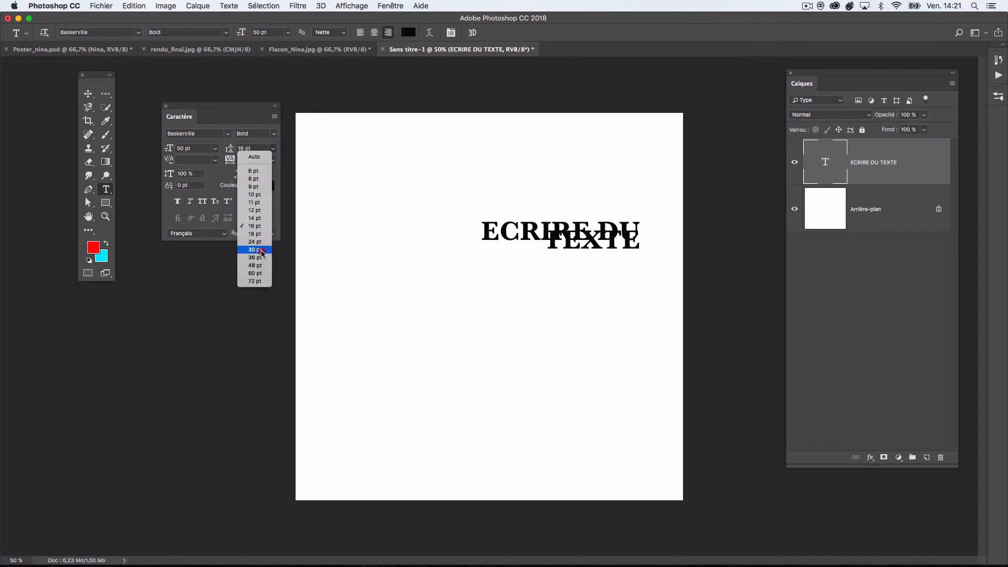
left_click(262, 251)
left_click(272, 149)
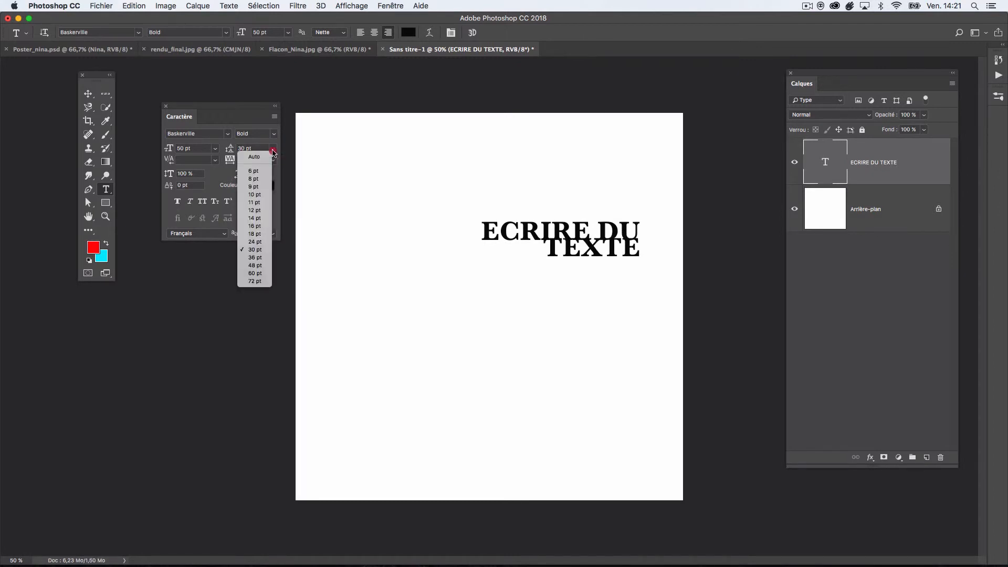
left_click(262, 257)
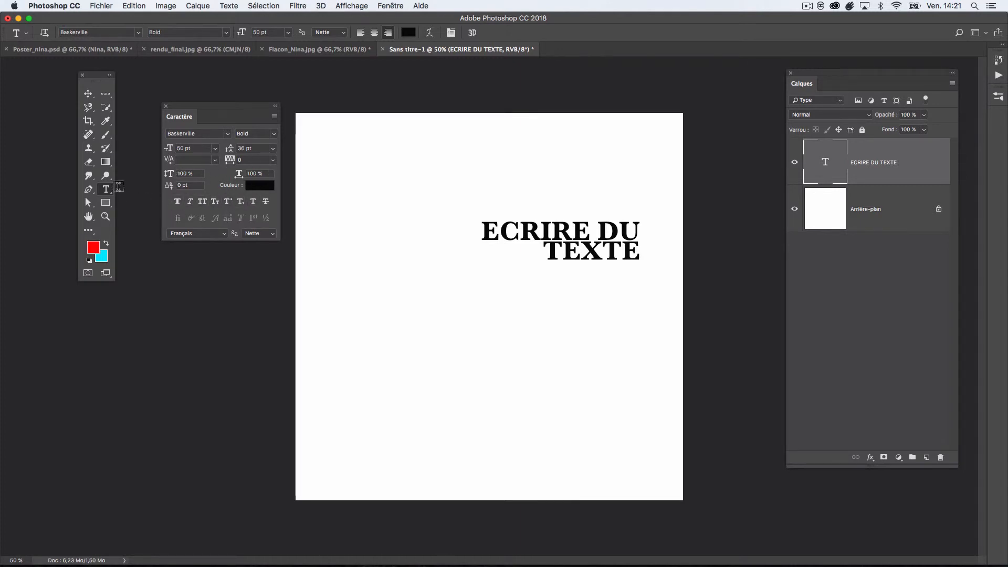
- Add a separate text layer reading "ecrire" below the two-line text and commit it
left_click(432, 310)
type("e")
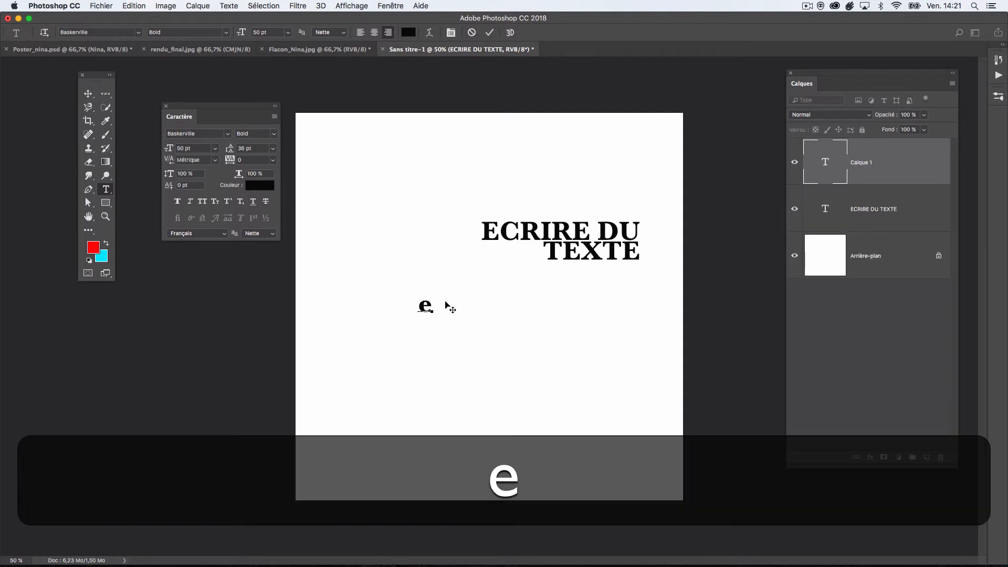
type("crire")
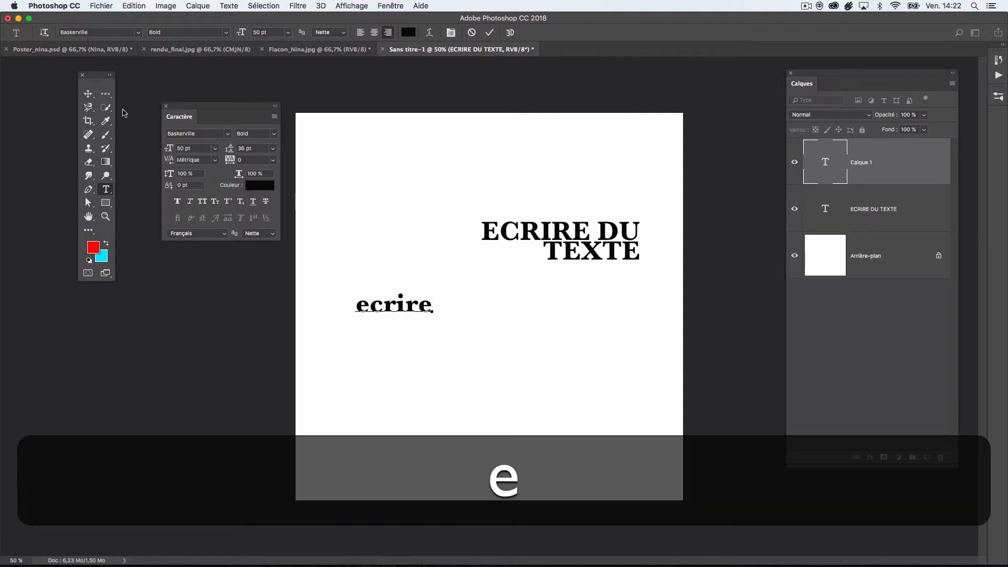
left_click(89, 94)
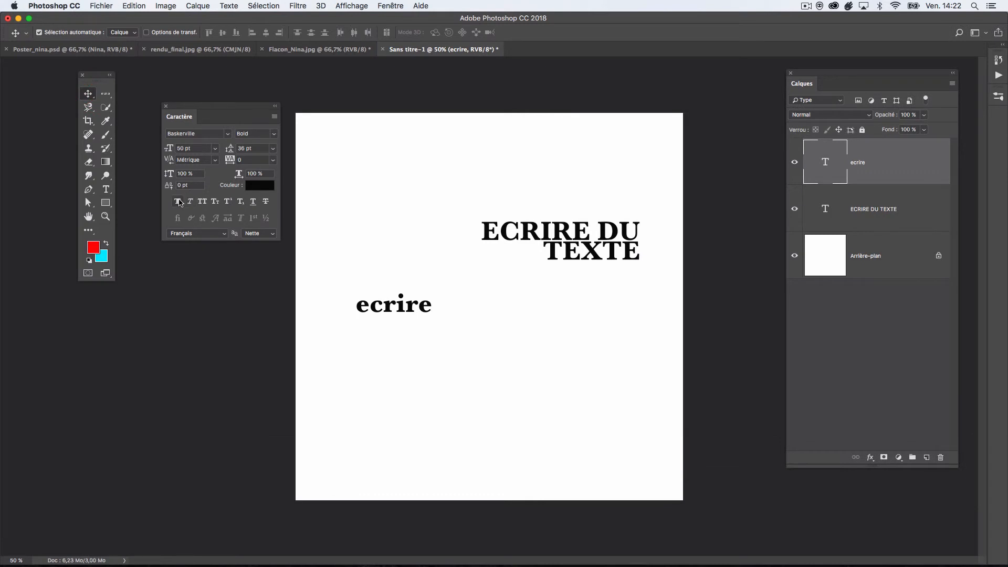
- Try faux bold, faux italic, all caps, small caps and superscript on the "ecrire" text, turning each one off again
left_click(178, 201)
left_click(177, 202)
left_click(190, 202)
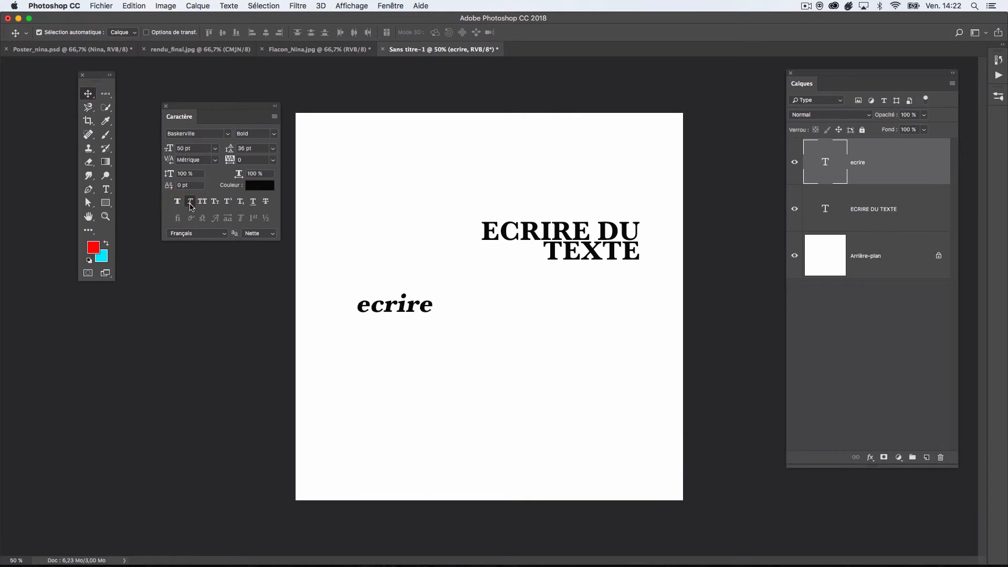
left_click(190, 202)
left_click(202, 202)
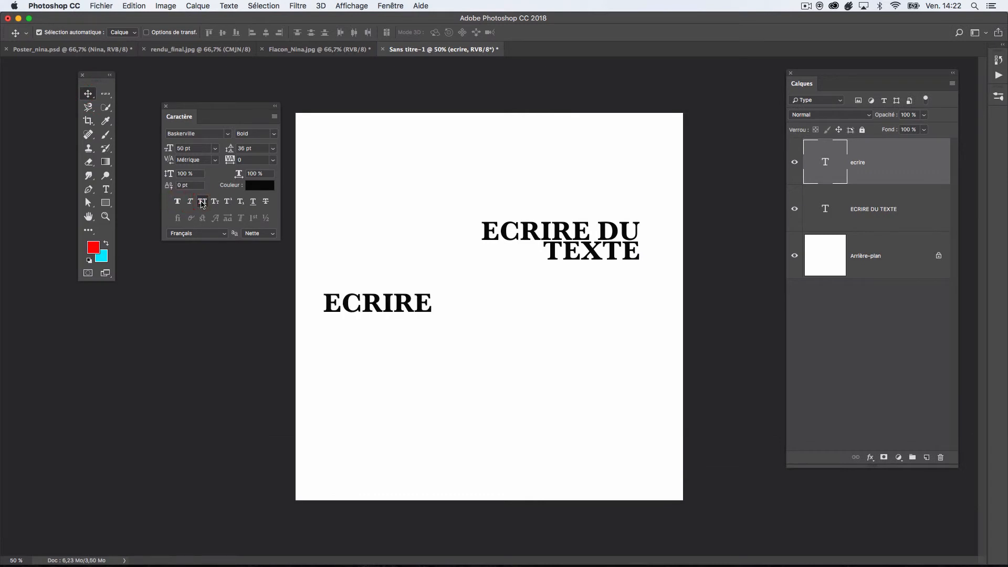
left_click(203, 203)
left_click(215, 203)
left_click(216, 203)
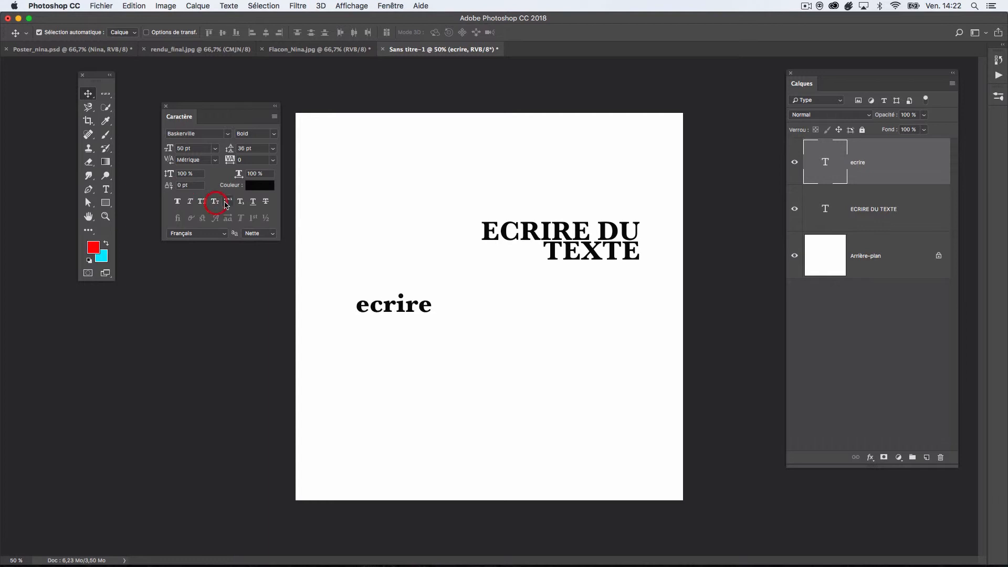
left_click(228, 203)
left_click(229, 203)
- Move the "ECRIRE DU TEXTE" text toward the upper middle of the canvas and change its colour to bright red
left_click_drag(546, 229, 455, 202)
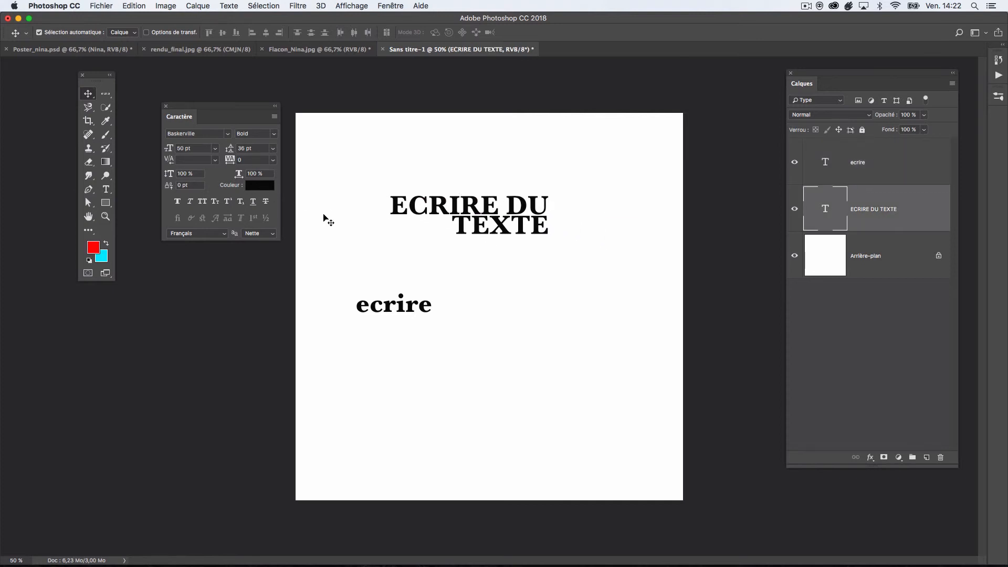
left_click(263, 186)
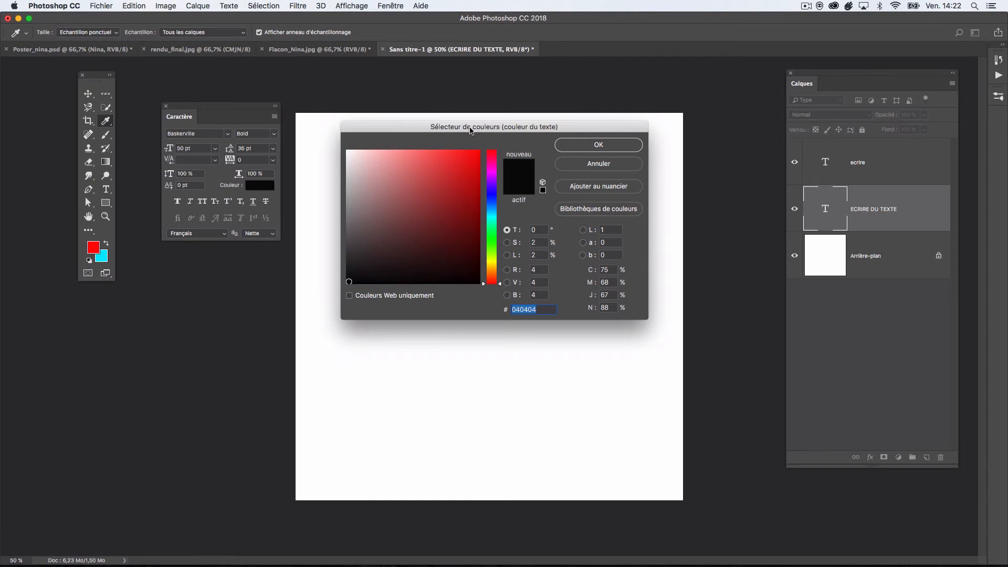
left_click(472, 159)
left_click(568, 147)
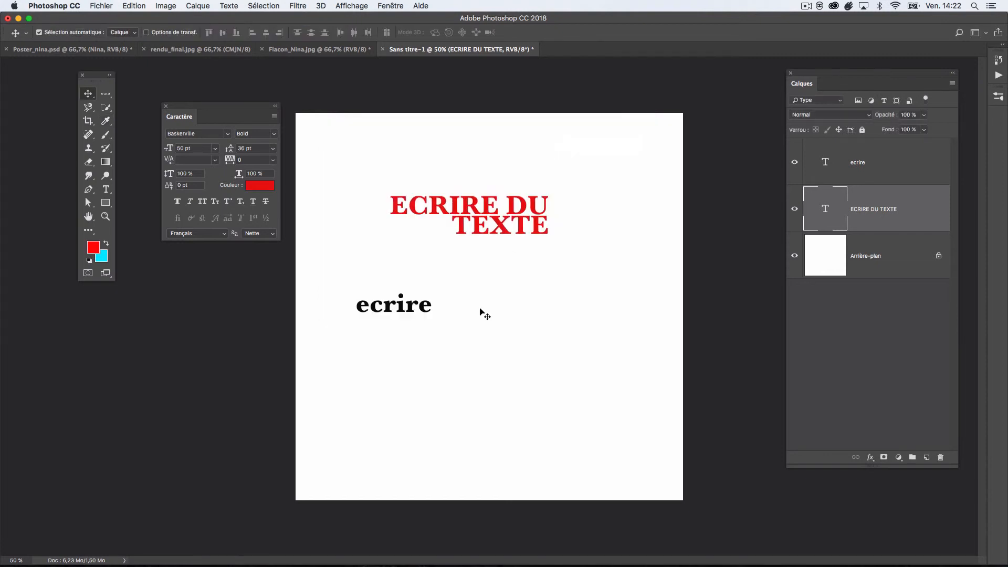
- Colour only the word "DU" black in the red text, commit the edit and deselect the layer
left_click(106, 189)
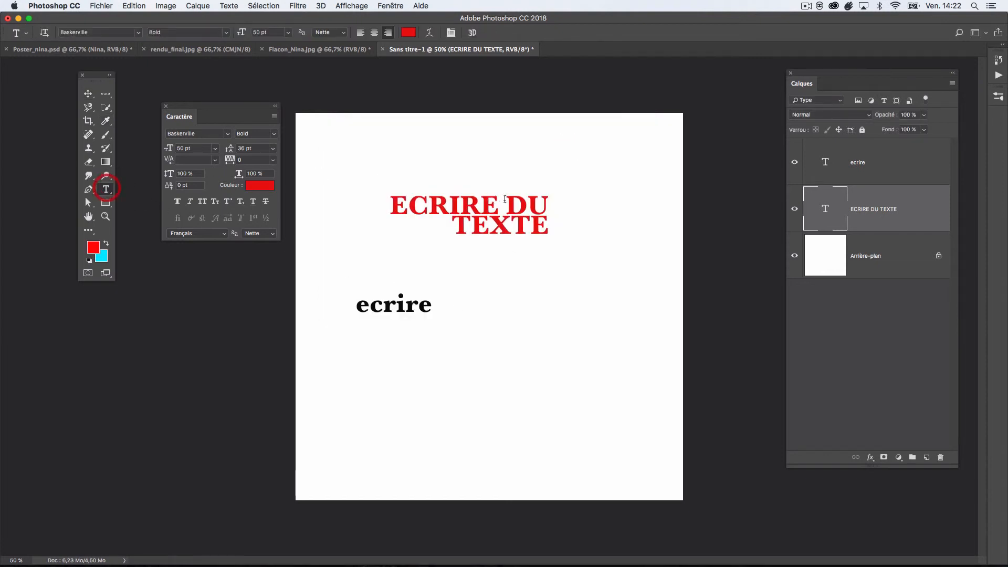
left_click_drag(508, 200, 549, 202)
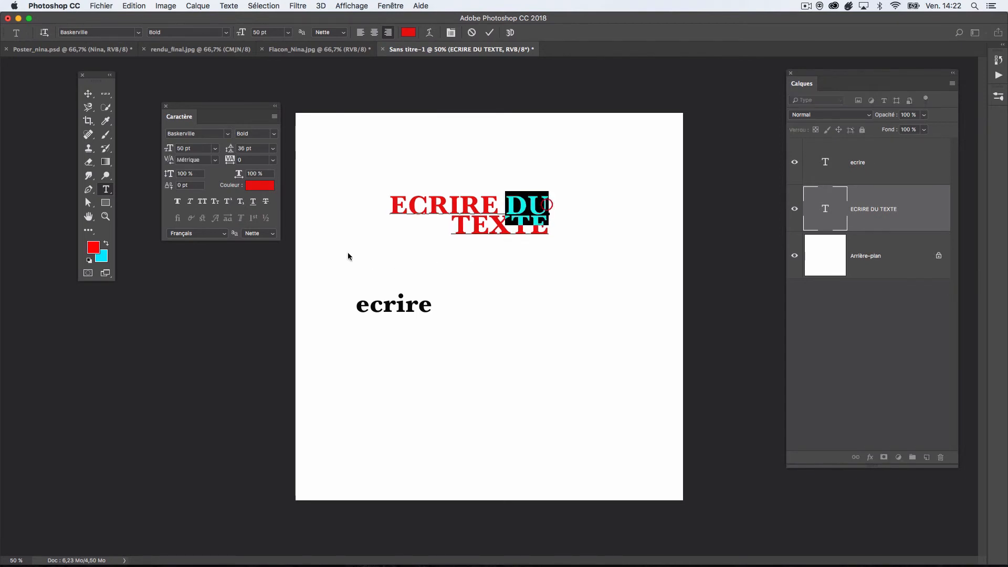
left_click(271, 192)
left_click_drag(446, 250, 343, 286)
key("Return")
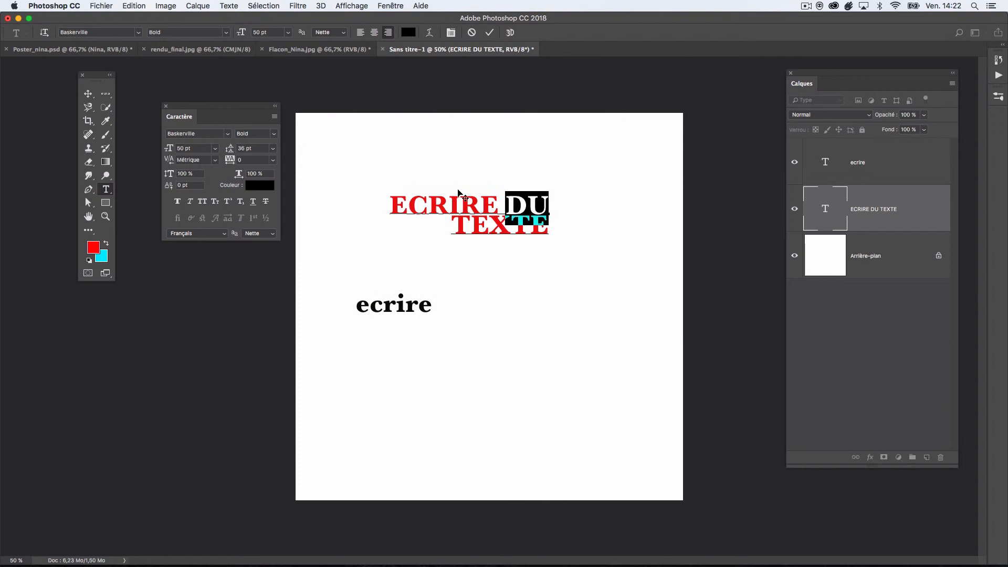
left_click(87, 94)
left_click(450, 142)
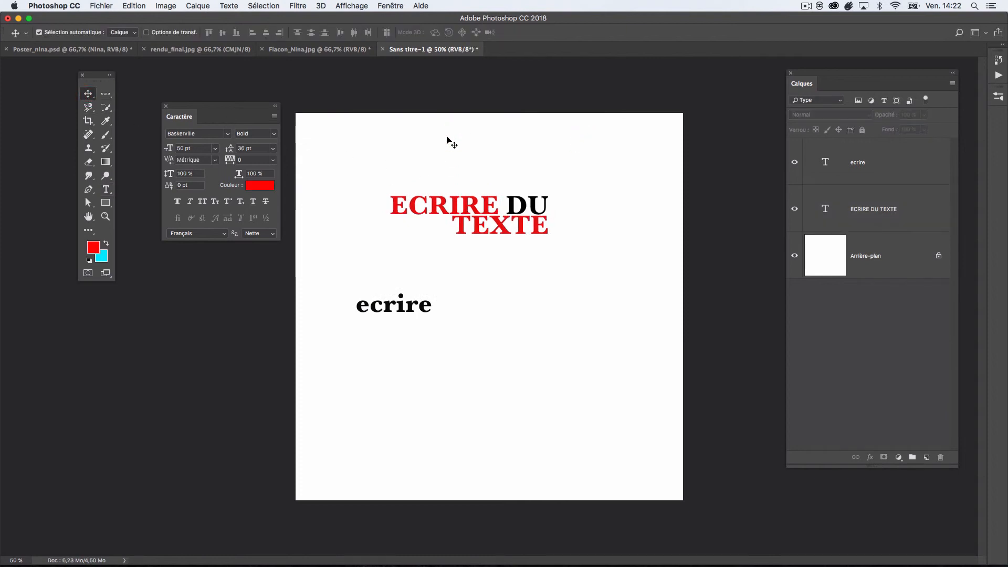
- Delete the "ecrire" text layer and reposition the "ECRIRE DU TEXTE" text closer to the canvas centre
left_click_drag(407, 204, 408, 193)
left_click(412, 315)
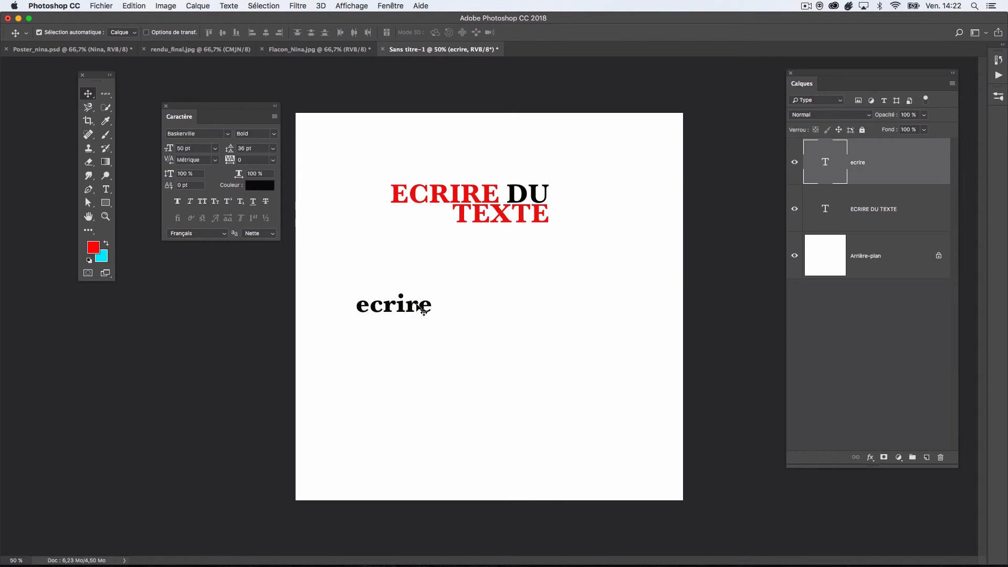
key("Delete")
left_click_drag(523, 244, 511, 258)
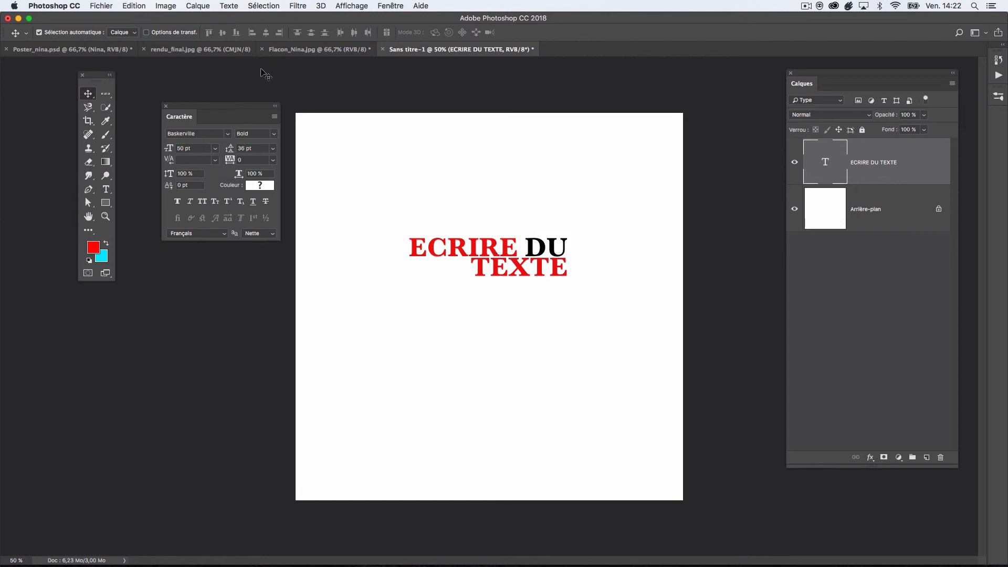
- Show the Paragraphe settings and left-align the two-line text after trying centred and right alignment
left_click(391, 6)
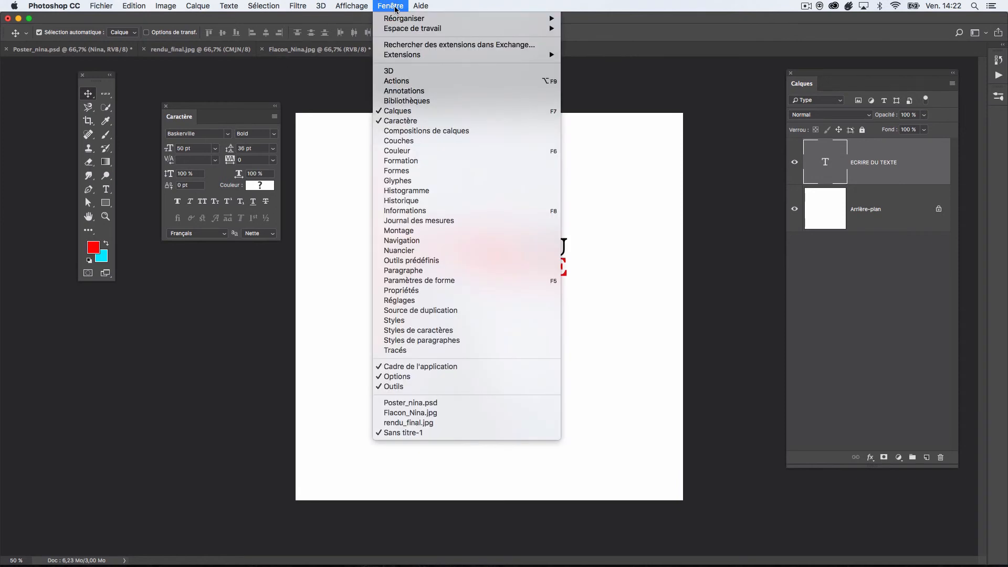
left_click(426, 271)
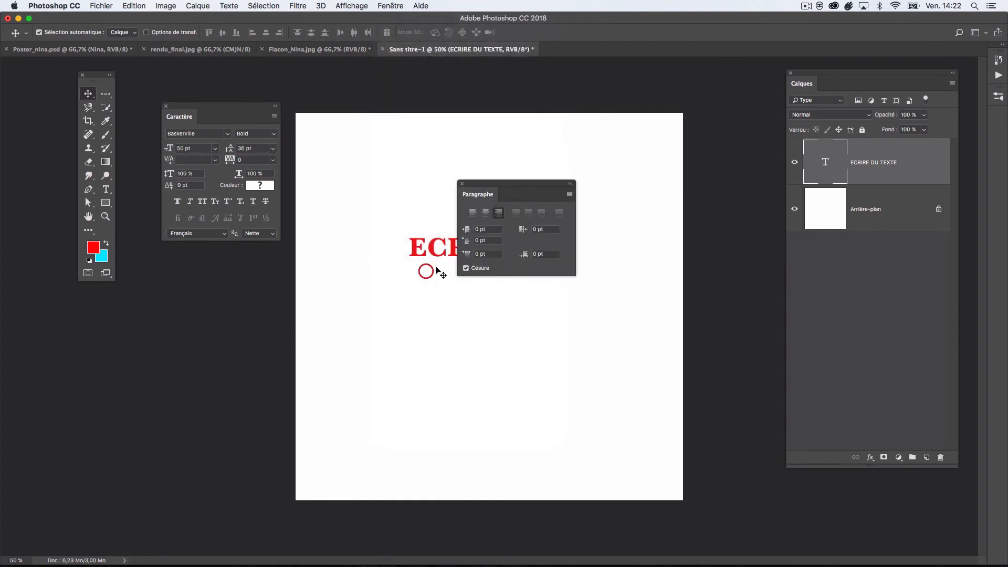
left_click_drag(493, 197, 531, 105)
left_click(512, 123)
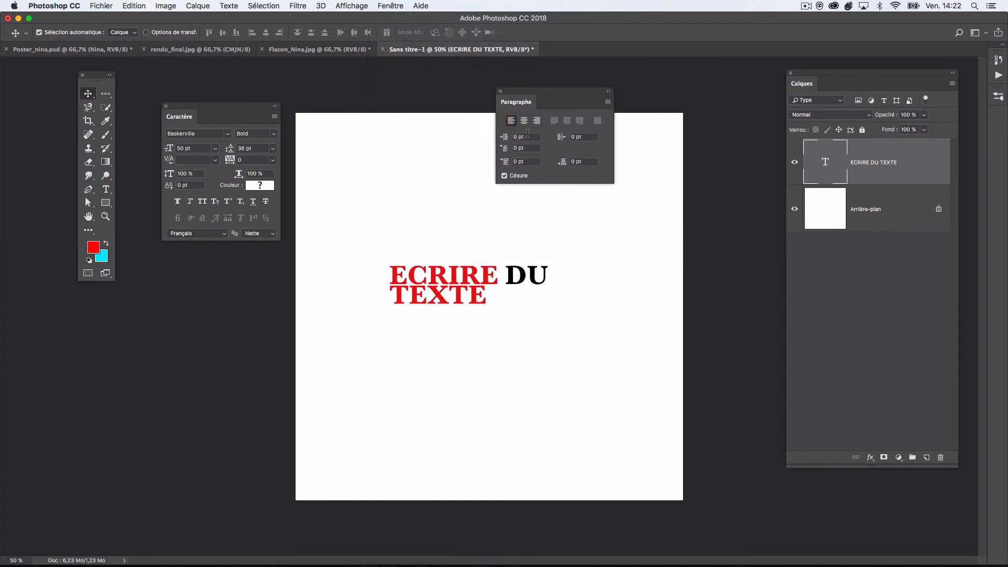
left_click(524, 121)
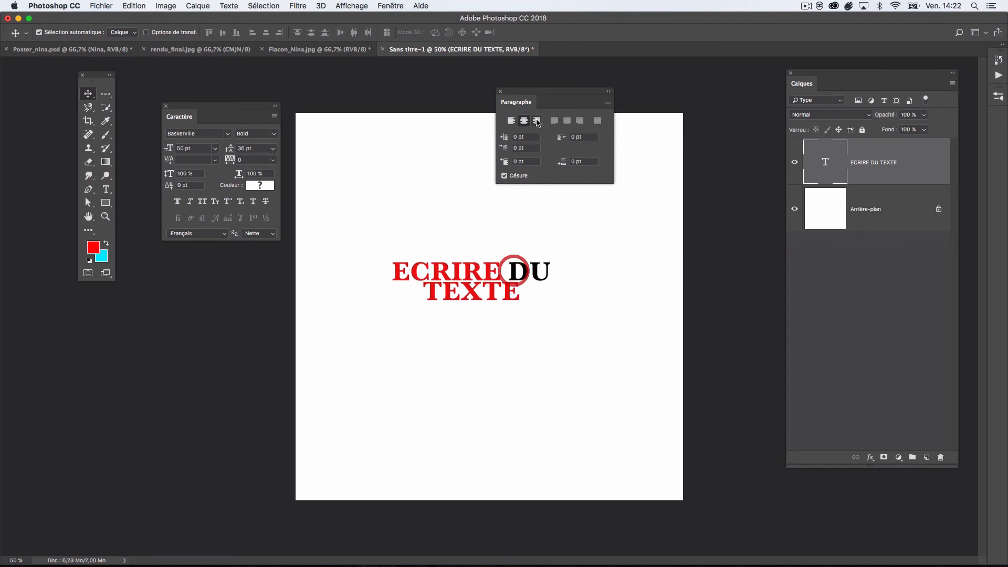
left_click(536, 120)
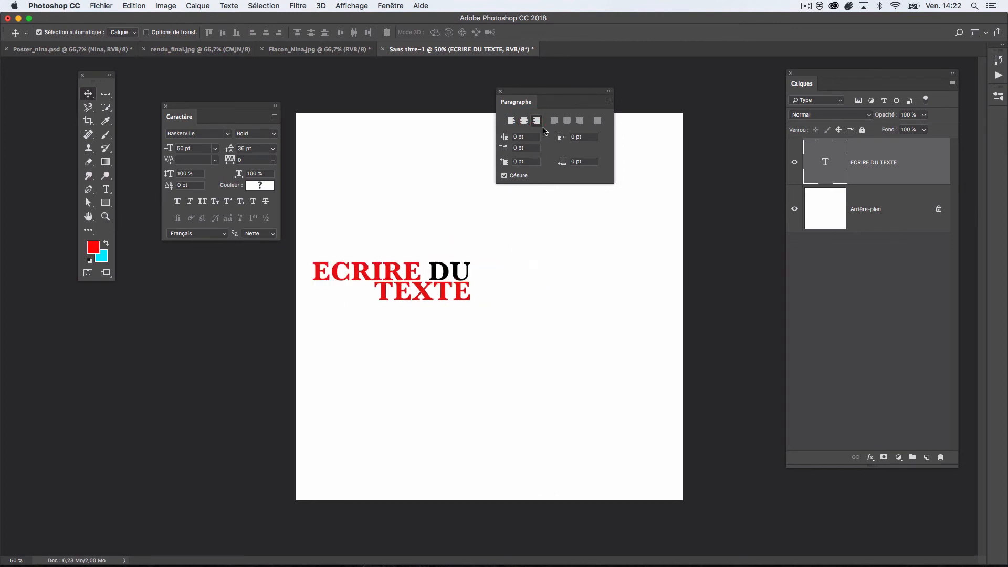
left_click(510, 121)
- Reposition the left-aligned text around the middle of the canvas and close the Paragraphe settings
left_click_drag(514, 273, 459, 278)
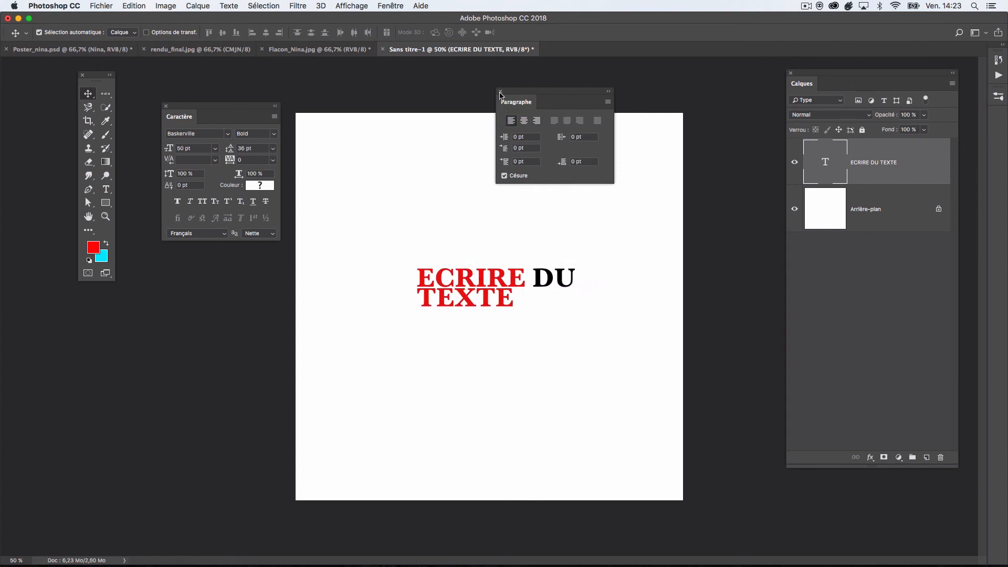
left_click(500, 92)
left_click_drag(467, 282, 458, 274)
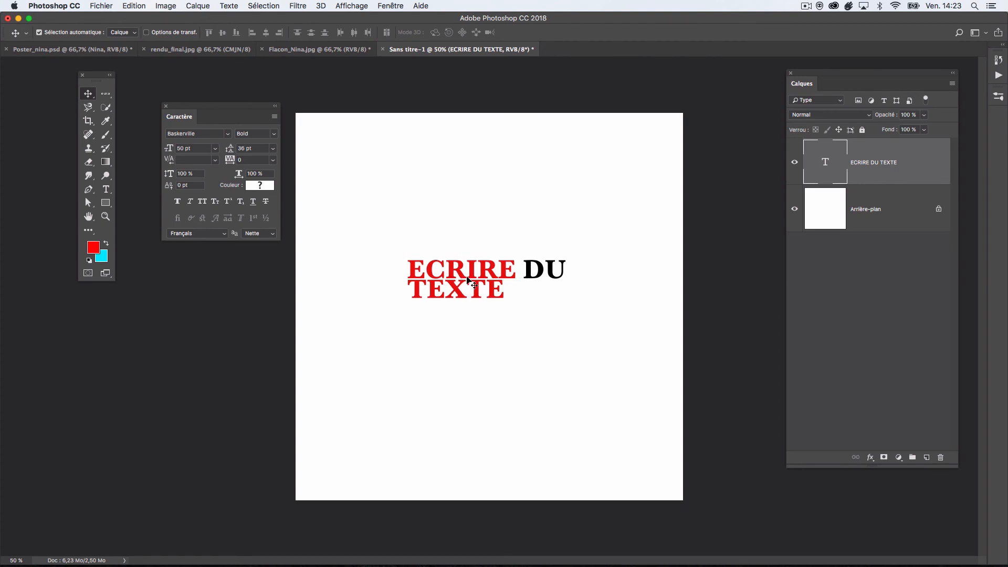
- Enlarge the text proportionally from its centre to about 185% with Free Transform and apply the transformation
key("super+t")
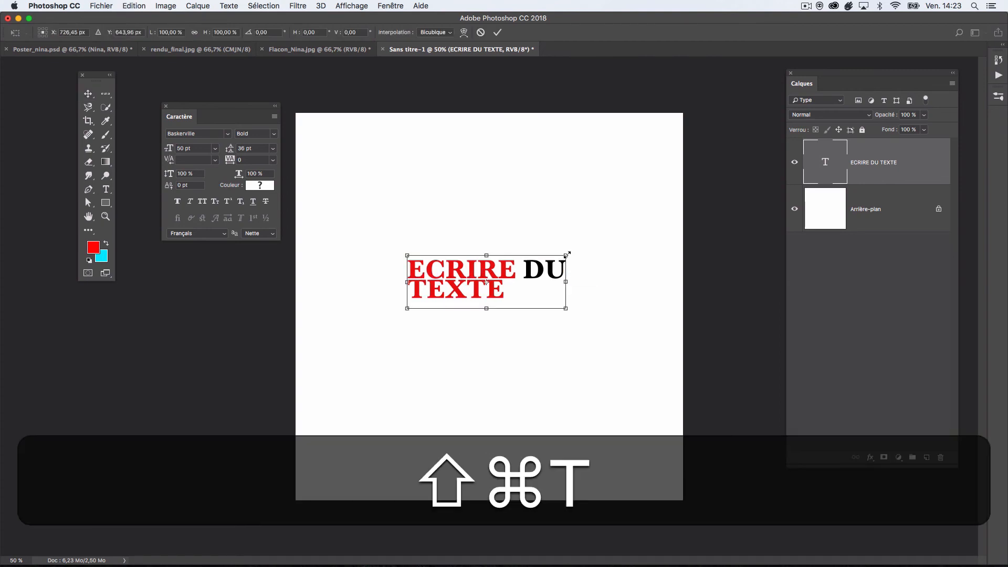
left_click_drag(572, 251, 604, 218)
key("shift+super+z")
key("shift+super+z")
left_click_drag(572, 251, 631, 219)
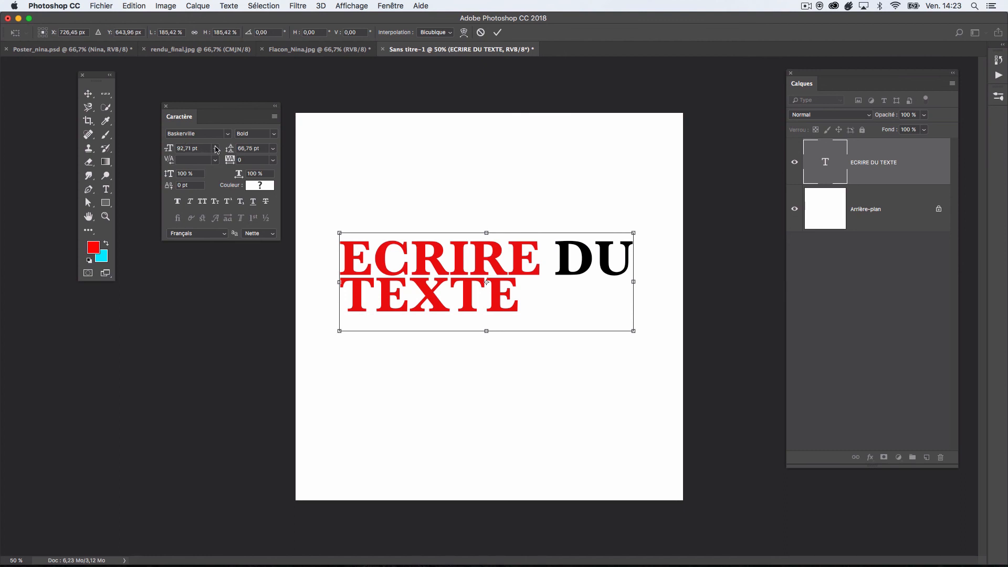
key("Return")
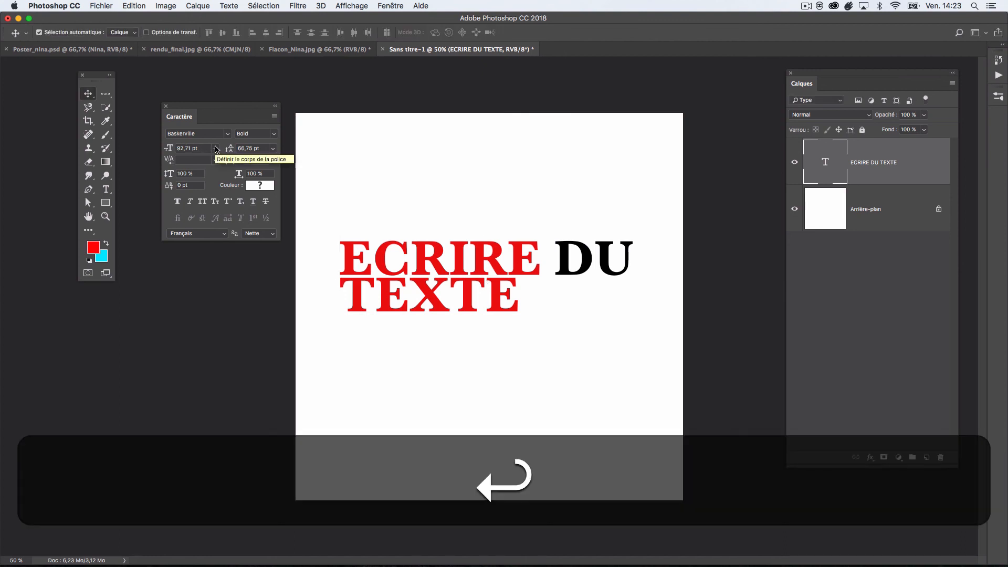